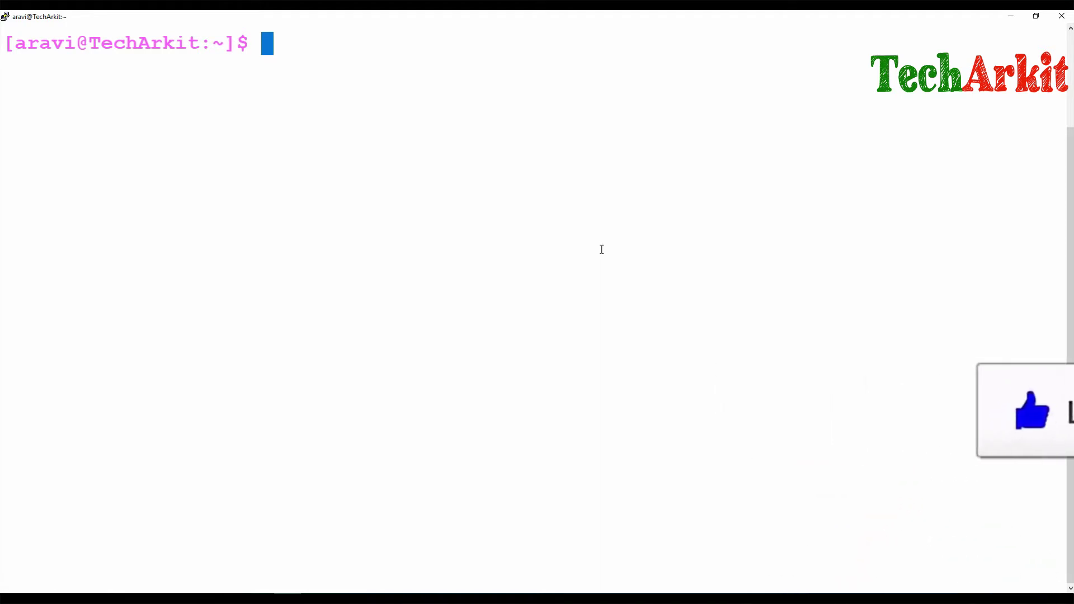
pyautogui.write('te')
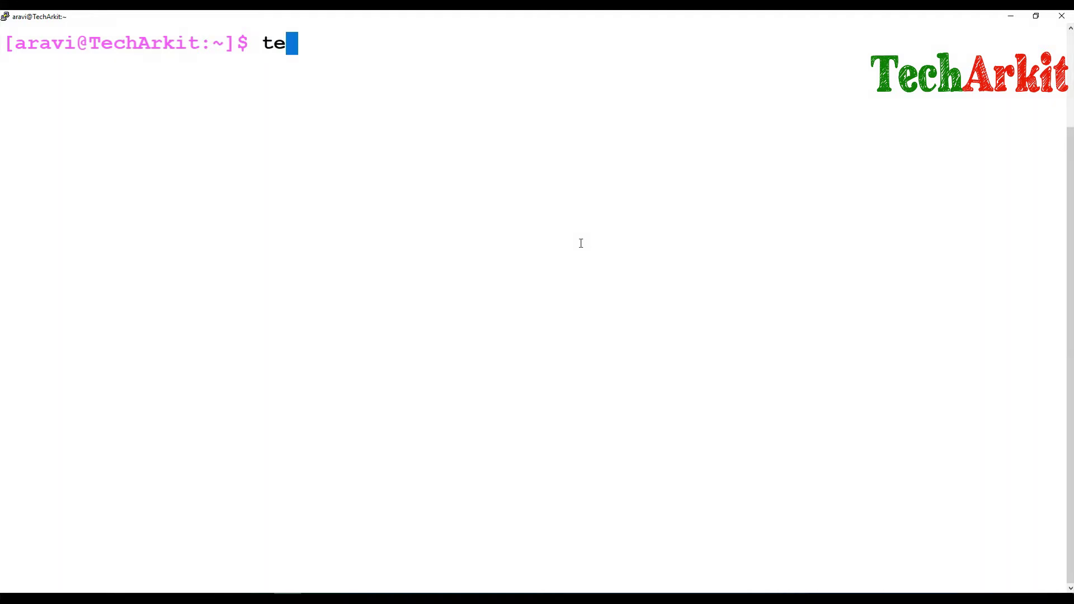
pyautogui.write('mplate')
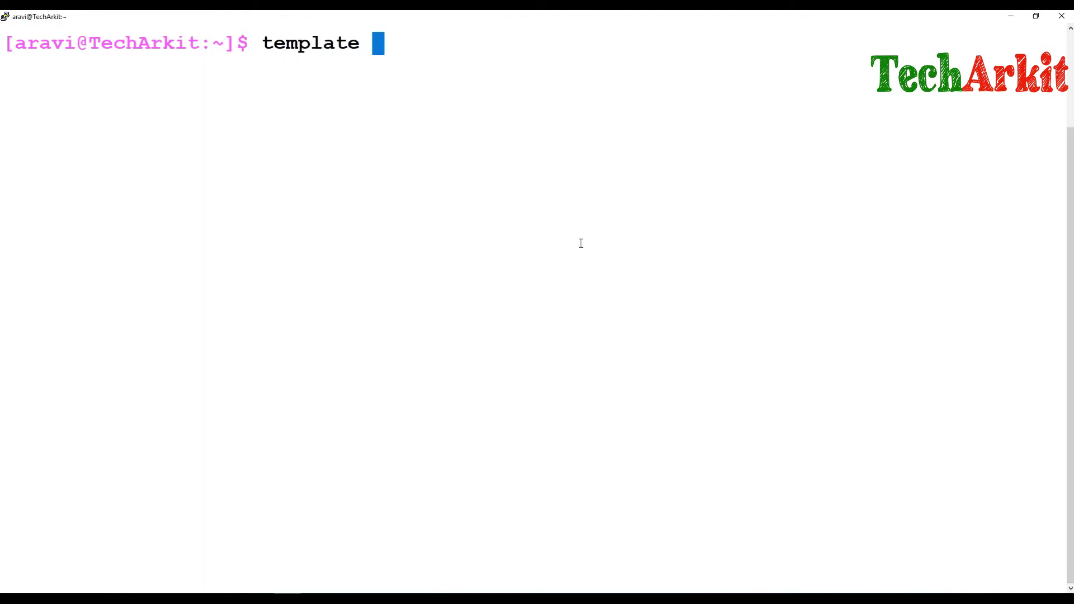
# Create heredoc.sh from the template, move into /scripts, and open it in vi.
pyautogui.press('Return')
pyautogui.write('h')
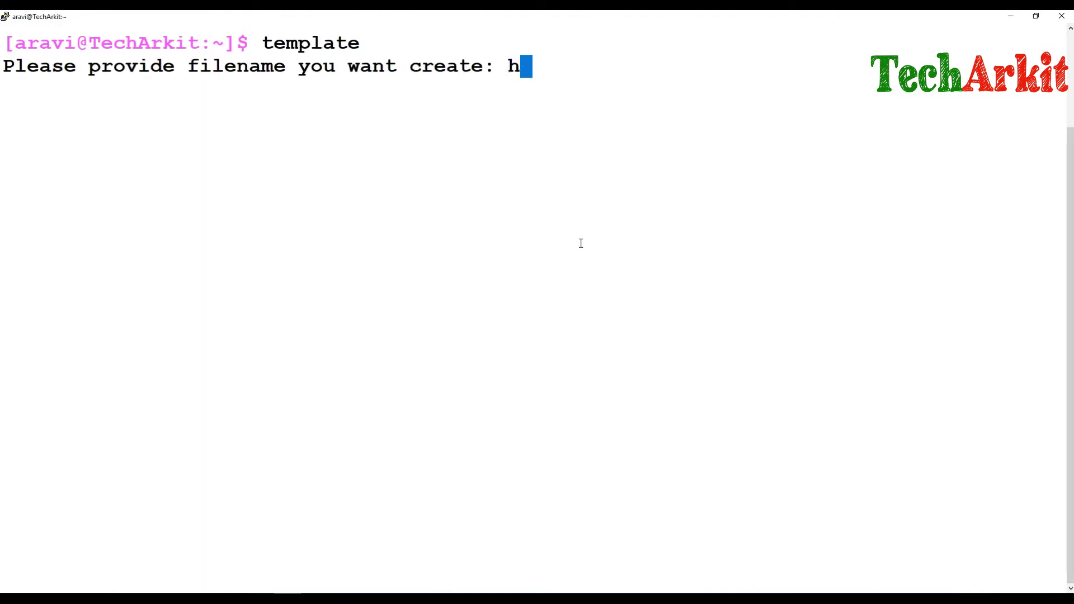
pyautogui.write('eredoc')
pyautogui.press('Return')
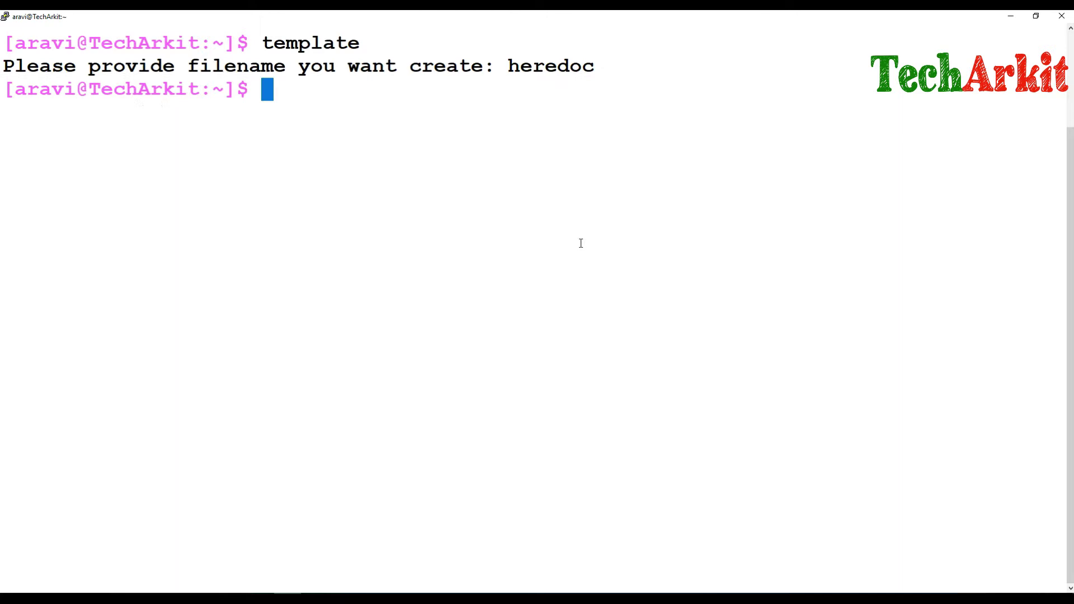
pyautogui.write('cd /scripts/')
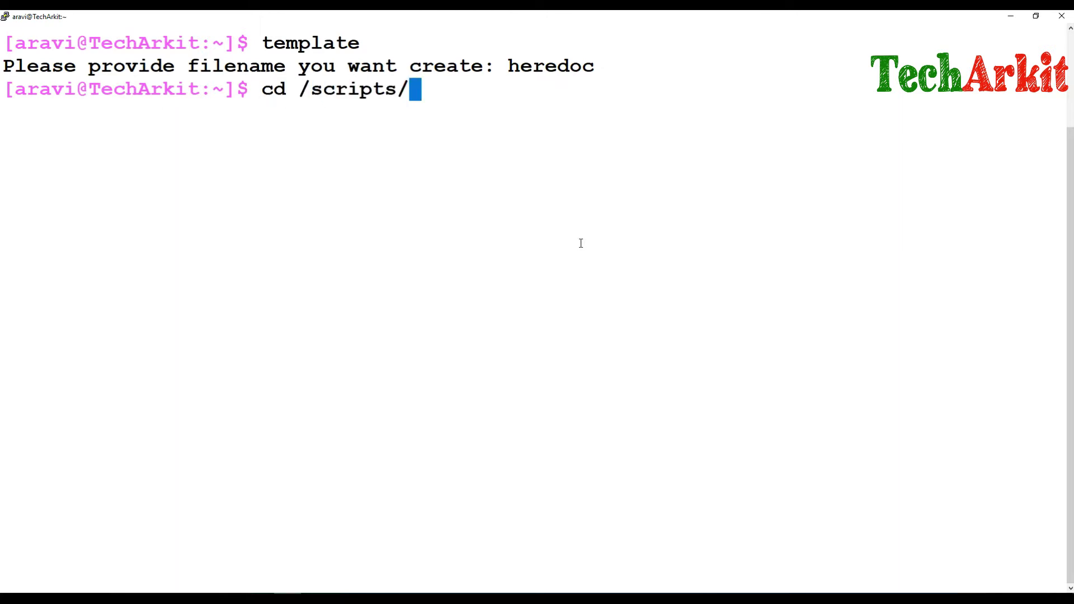
pyautogui.press('Return')
pyautogui.write('vi here')
pyautogui.press('Tab')
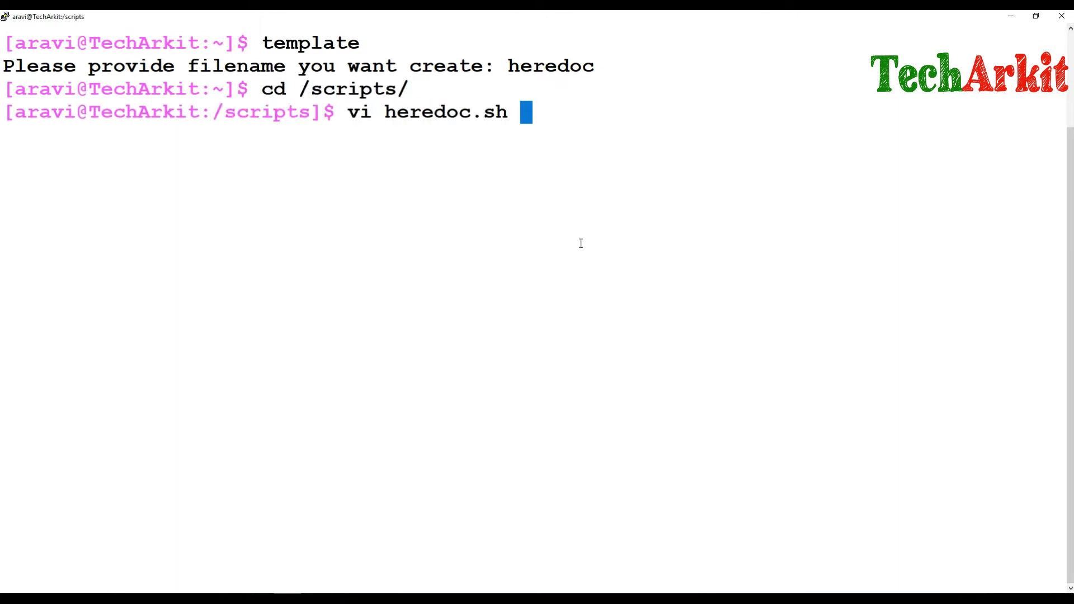
pyautogui.press('Return')
# Fill in the header with purpose 'Here Document Example' and version 1.0.
pyautogui.press('j')
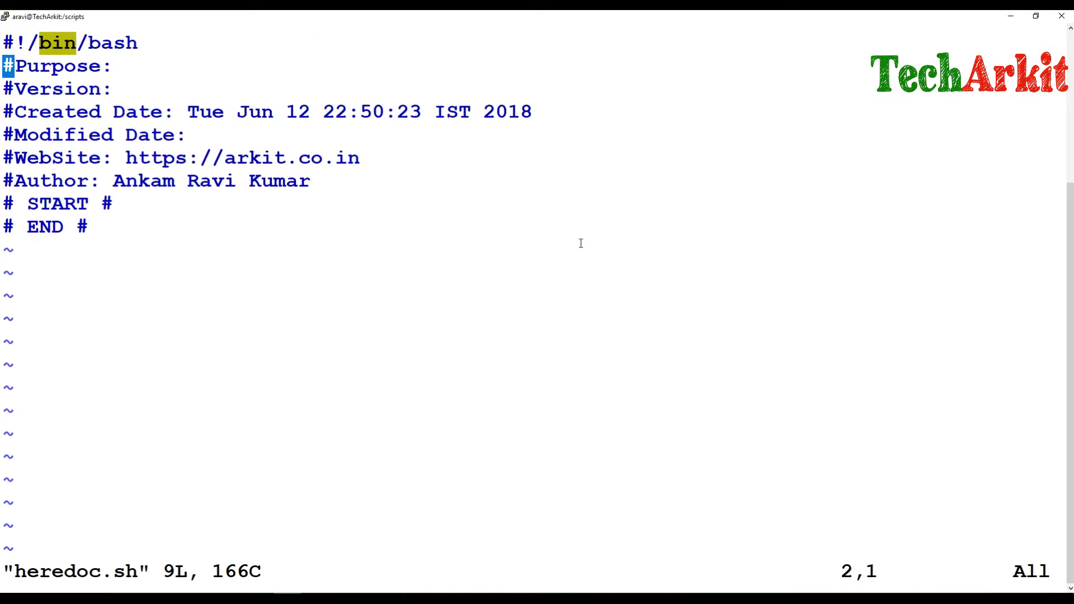
pyautogui.press('$')
pyautogui.write('a')
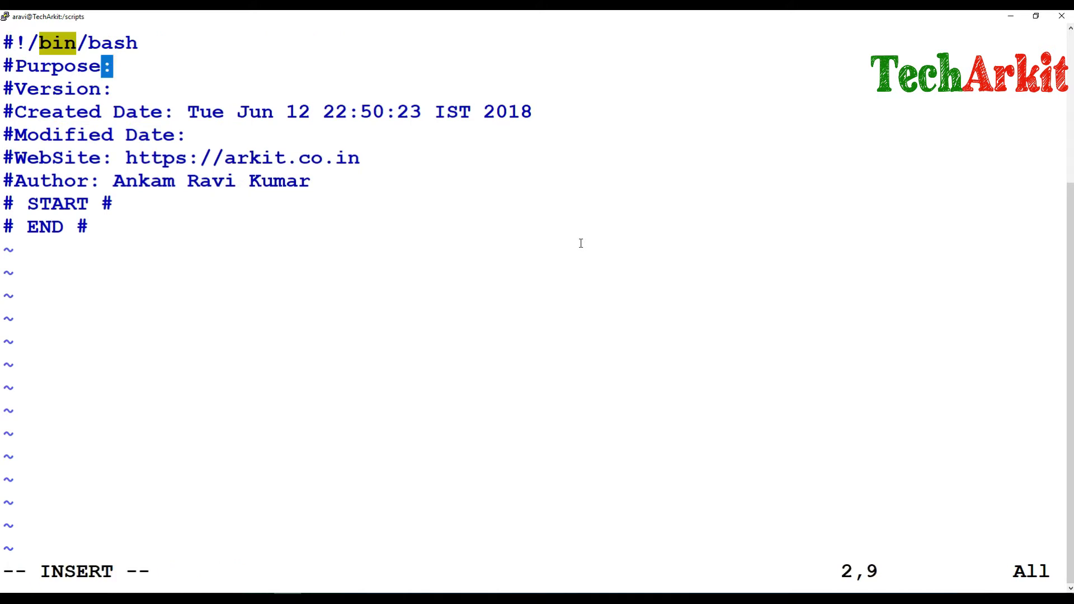
pyautogui.write(' Here D')
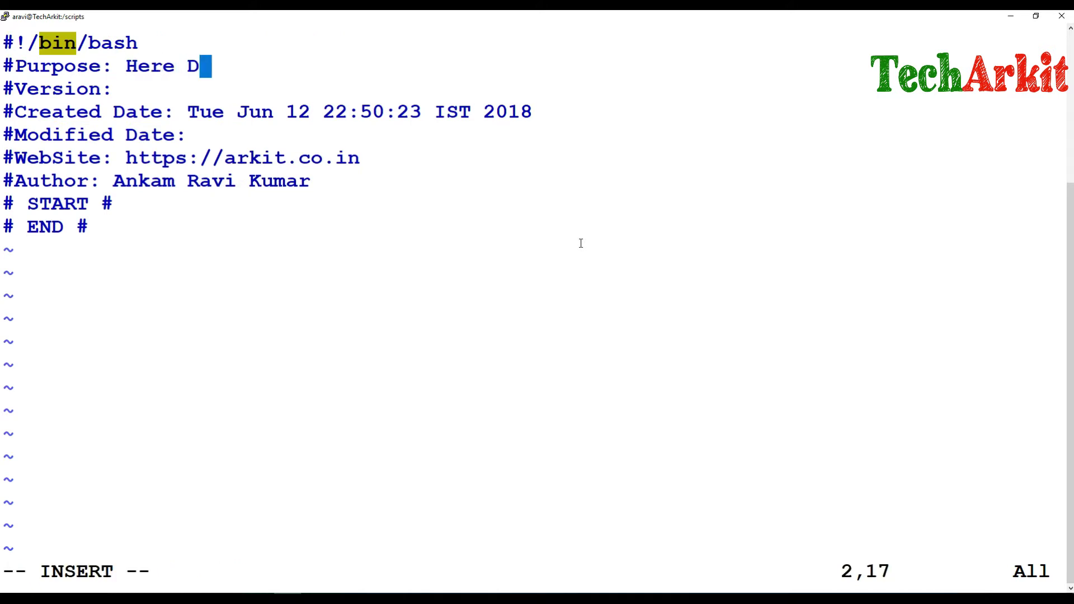
pyautogui.write('ocumetn')
pyautogui.press('BackSpace')
pyautogui.press('BackSpace')
pyautogui.write('nt ')
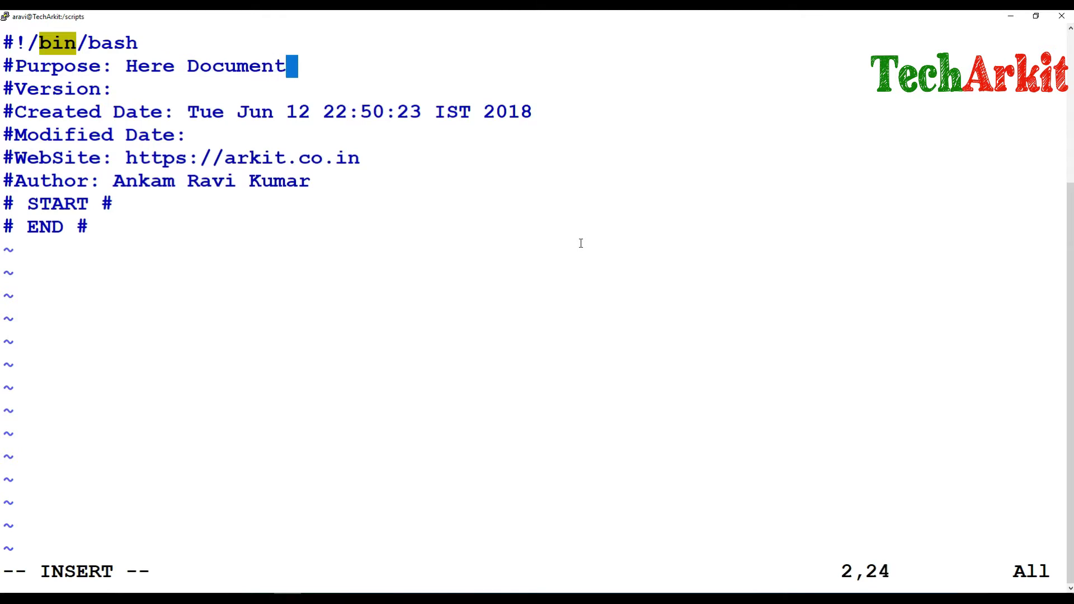
pyautogui.write('Example')
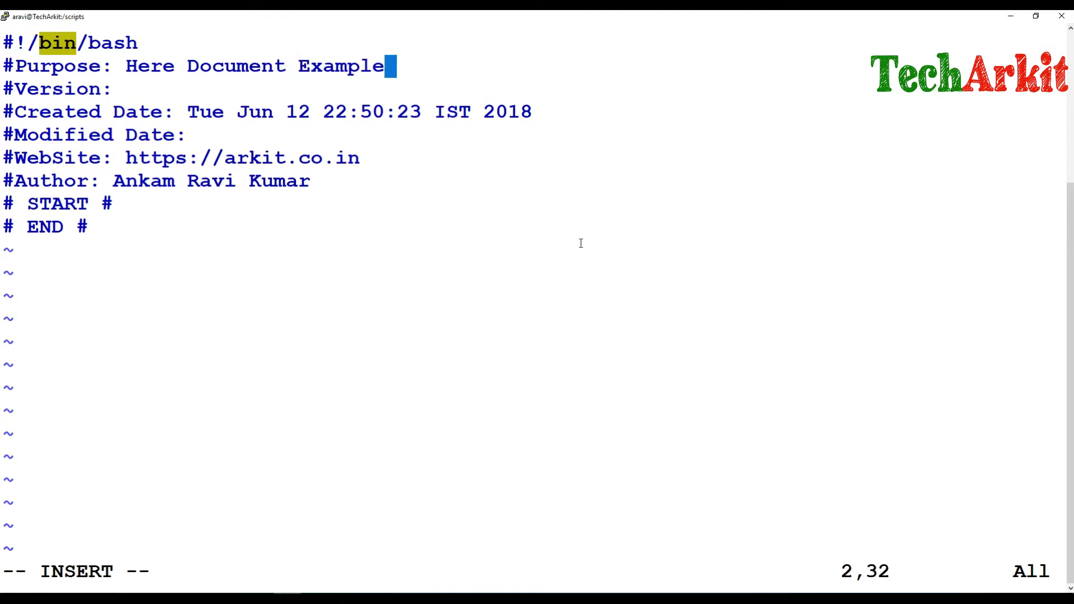
pyautogui.press('Down')
pyautogui.write('1.')
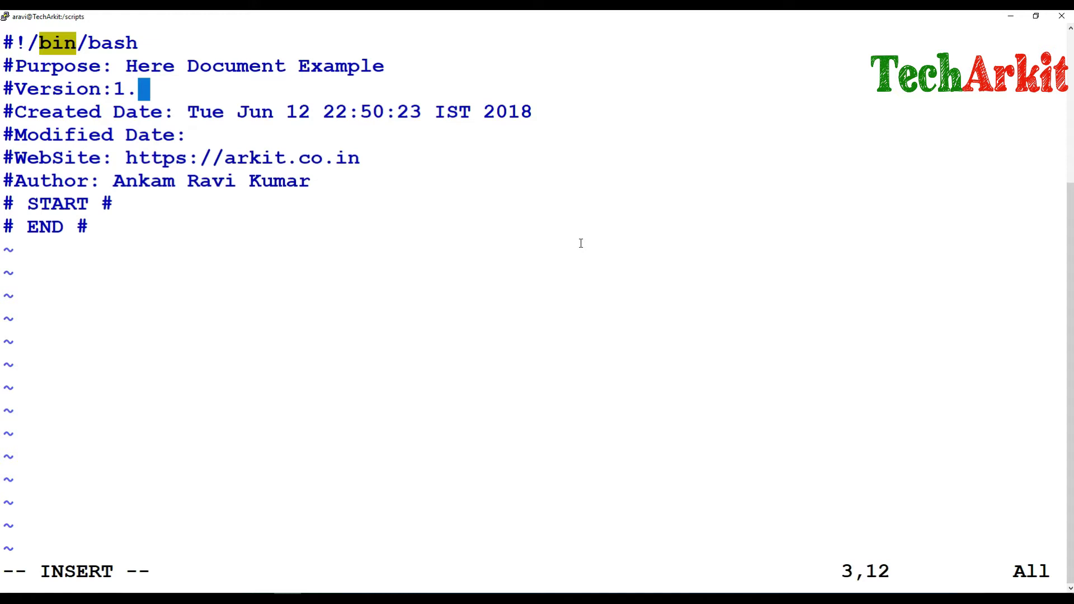
pyautogui.write('0')
# Add two blank lines below the # START # marker.
pyautogui.press('Down')
pyautogui.press('Down')
pyautogui.press('Down')
pyautogui.press('Down')
pyautogui.press('Down')
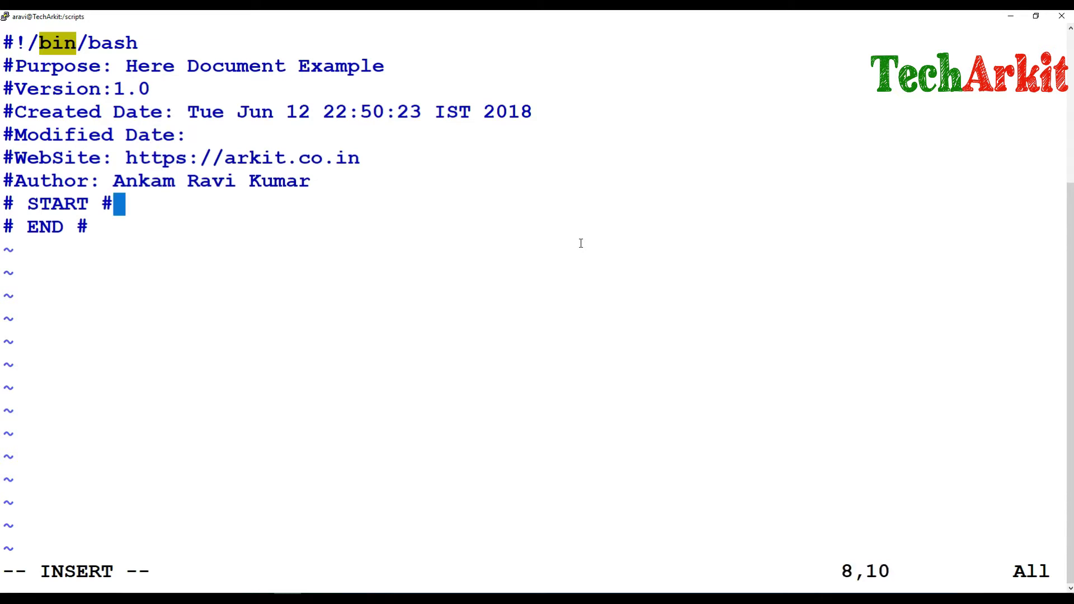
pyautogui.press('Return')
pyautogui.press('Return')
pyautogui.press('Up')
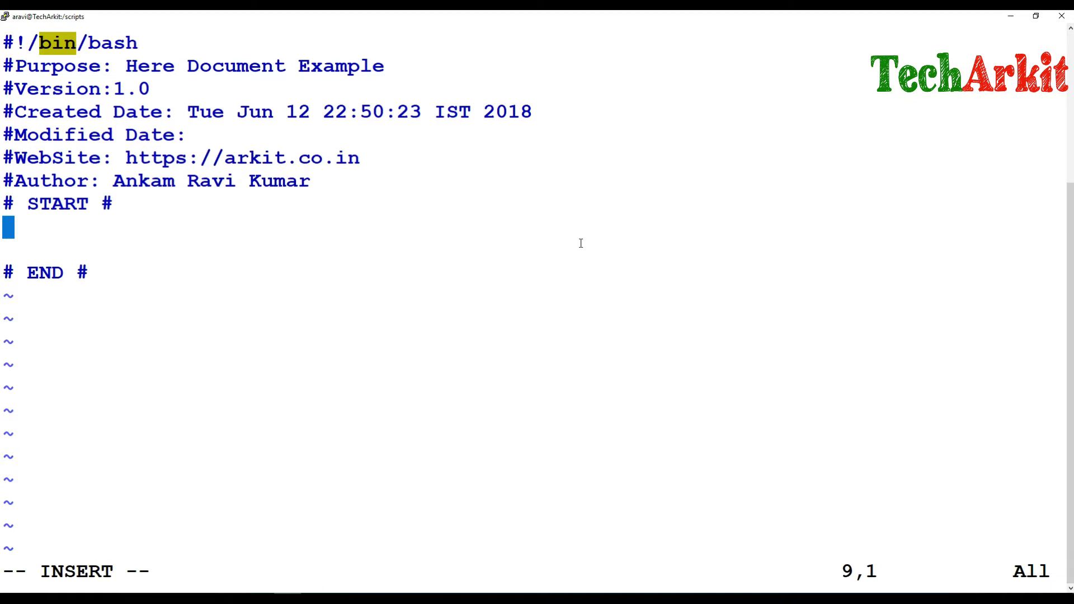
pyautogui.write('cat ')
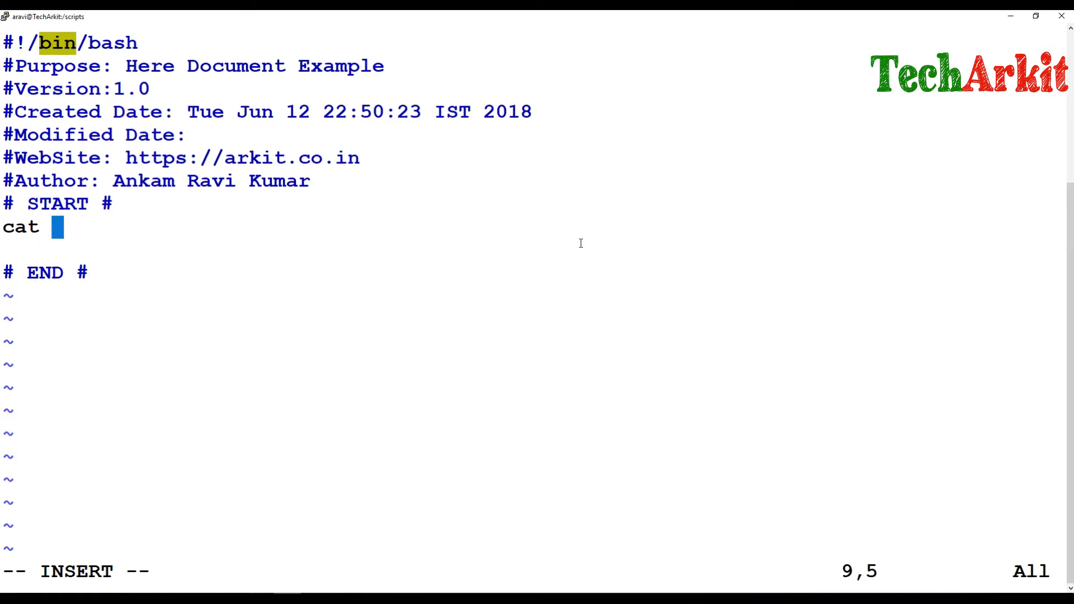
pyautogui.write('<<')
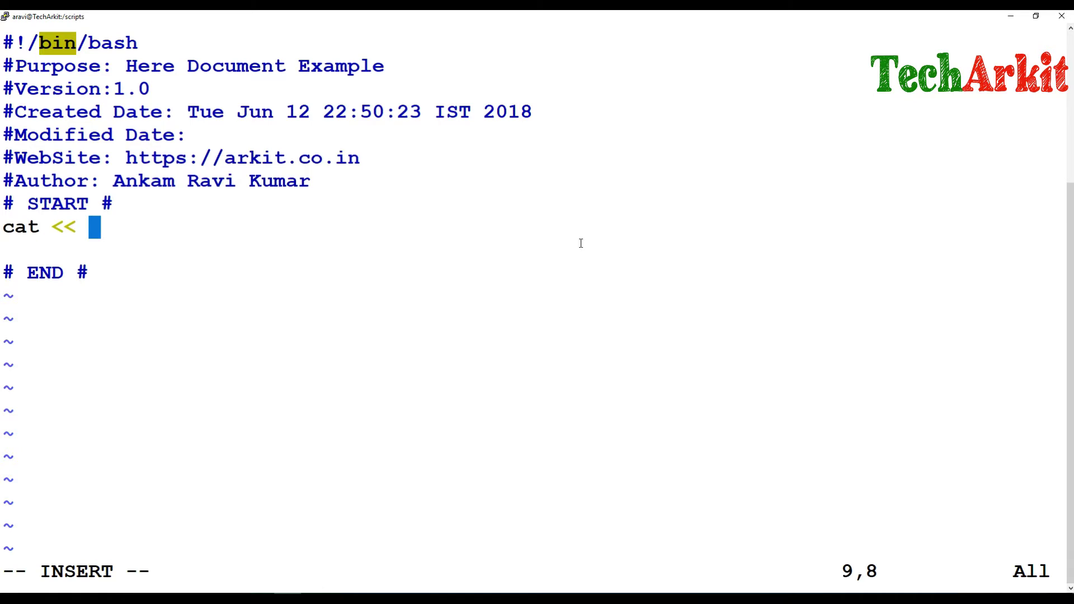
pyautogui.write("''")
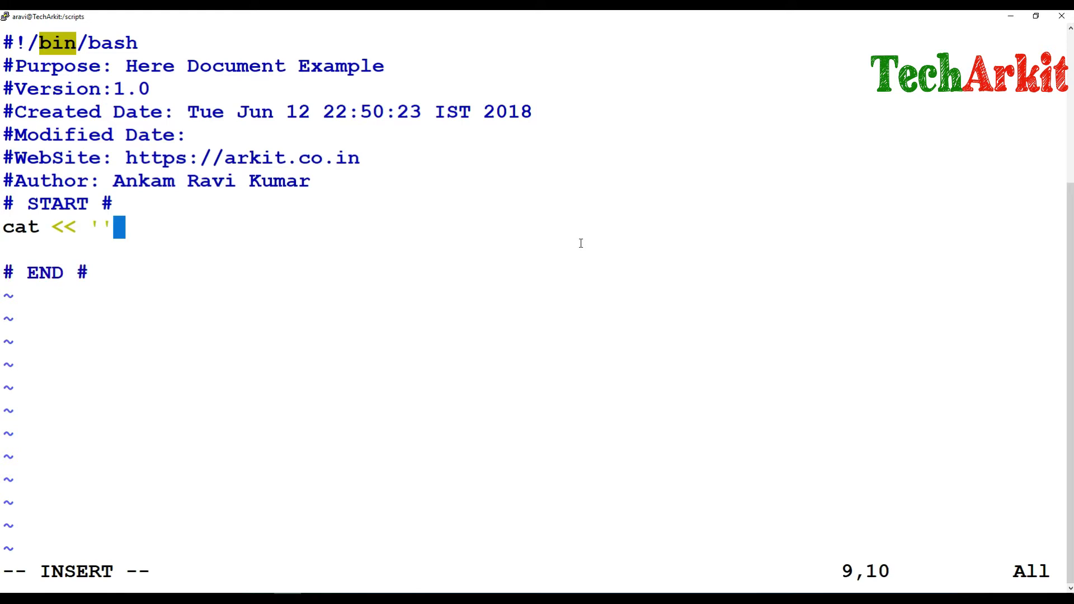
# Enter cat << 'LINESOFTEXT' below START, fix typos, and start a new line.
pyautogui.press('Left')
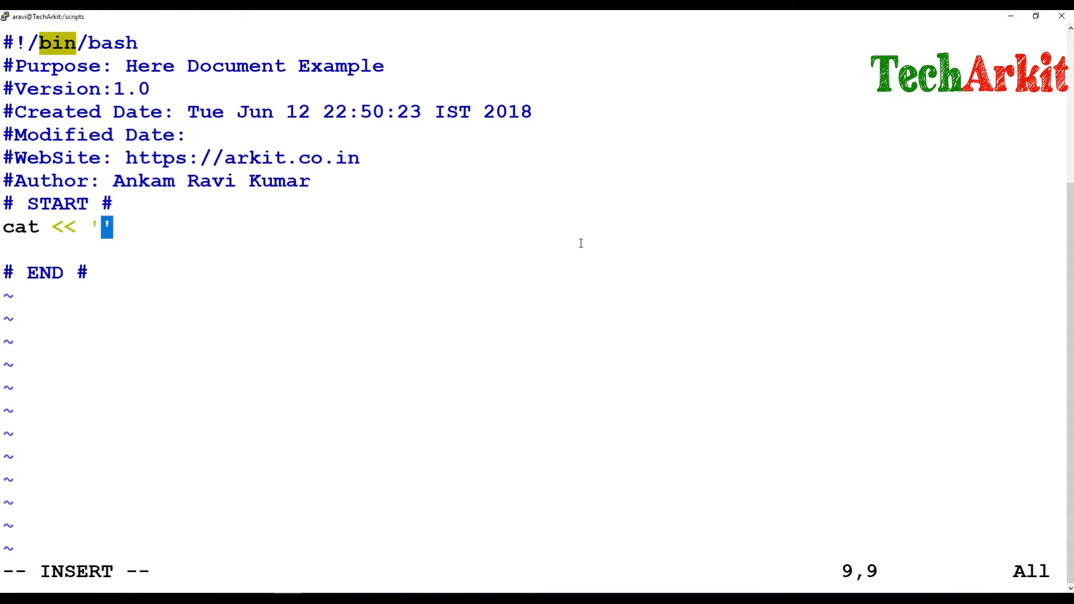
pyautogui.write('LING')
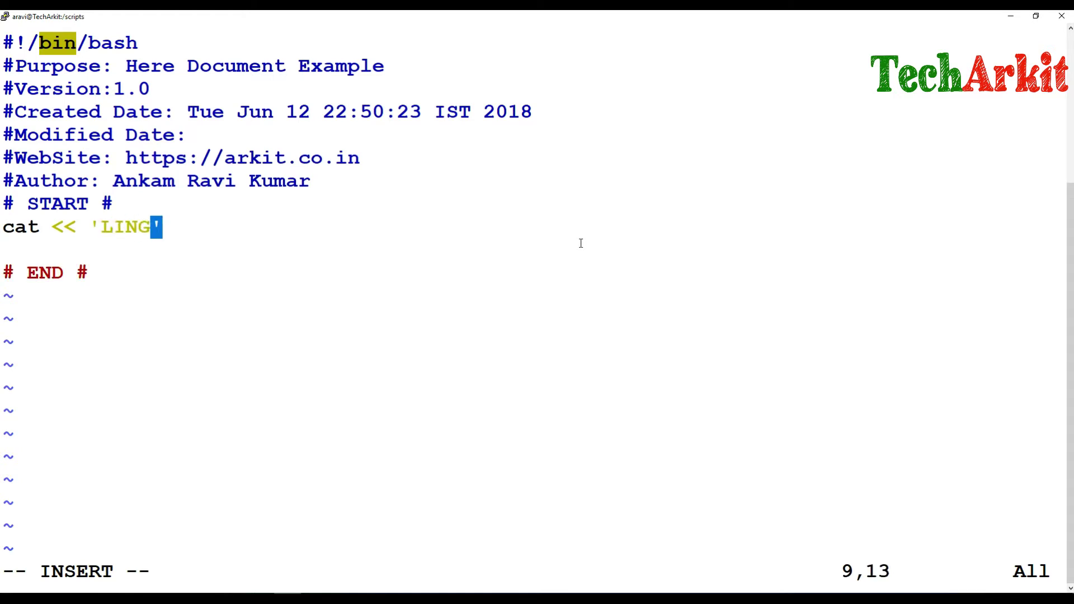
pyautogui.write('S')
pyautogui.press('BackSpace')
pyautogui.press('BackSpace')
pyautogui.write('ES')
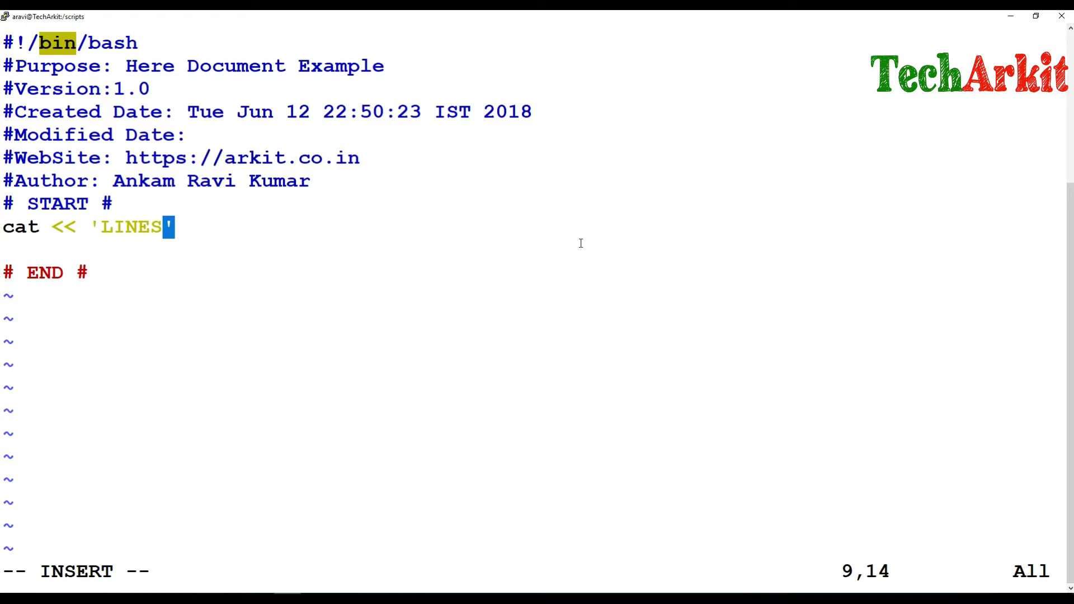
pyautogui.write('OFTEST')
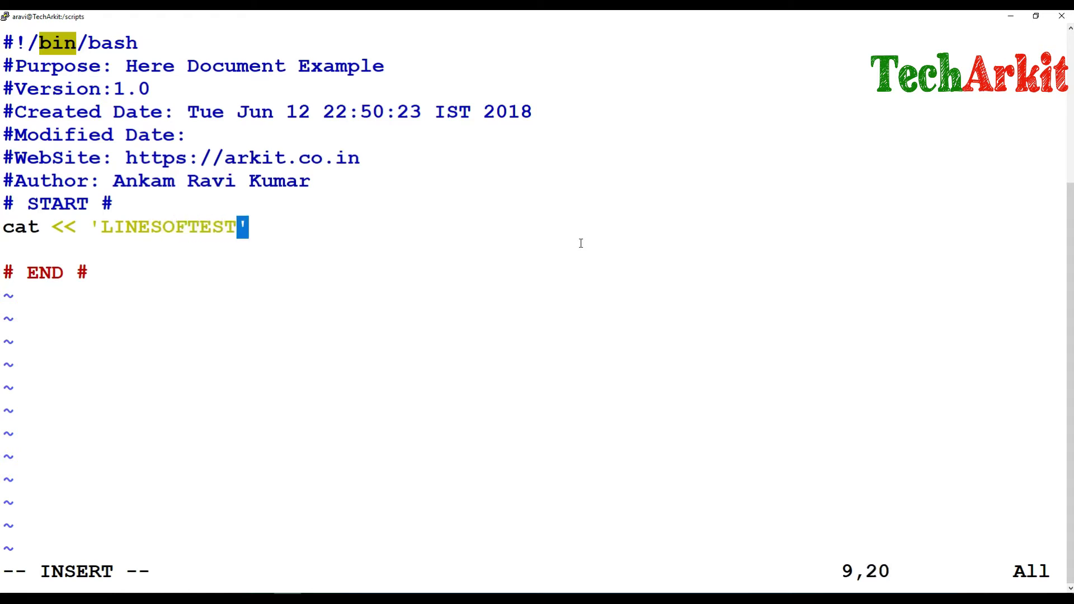
pyautogui.press('BackSpace')
pyautogui.press('BackSpace')
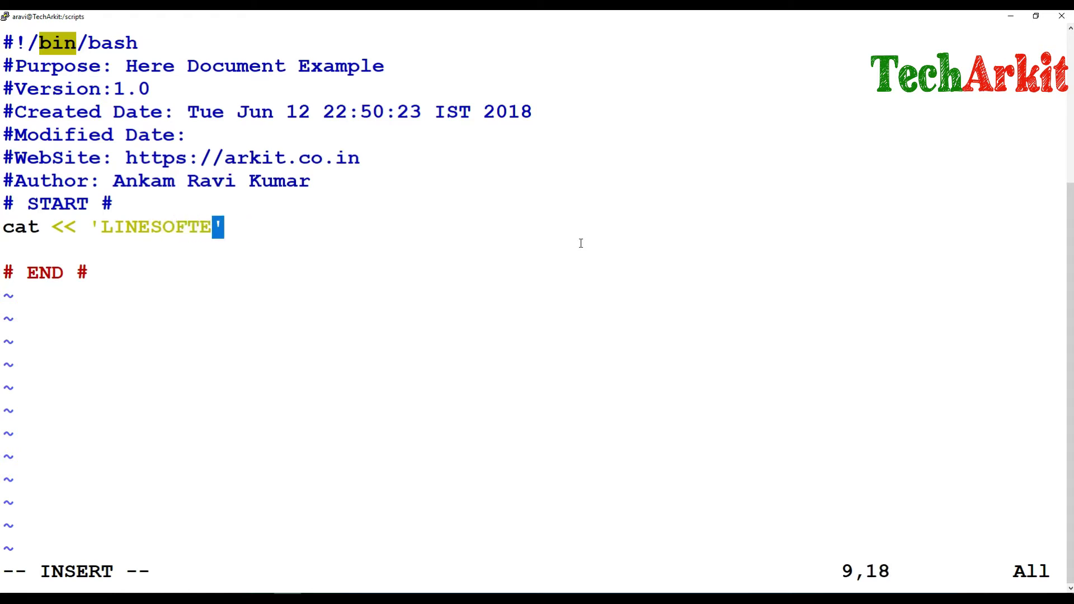
pyautogui.write('XT')
pyautogui.press('Right')
pyautogui.press('Return')
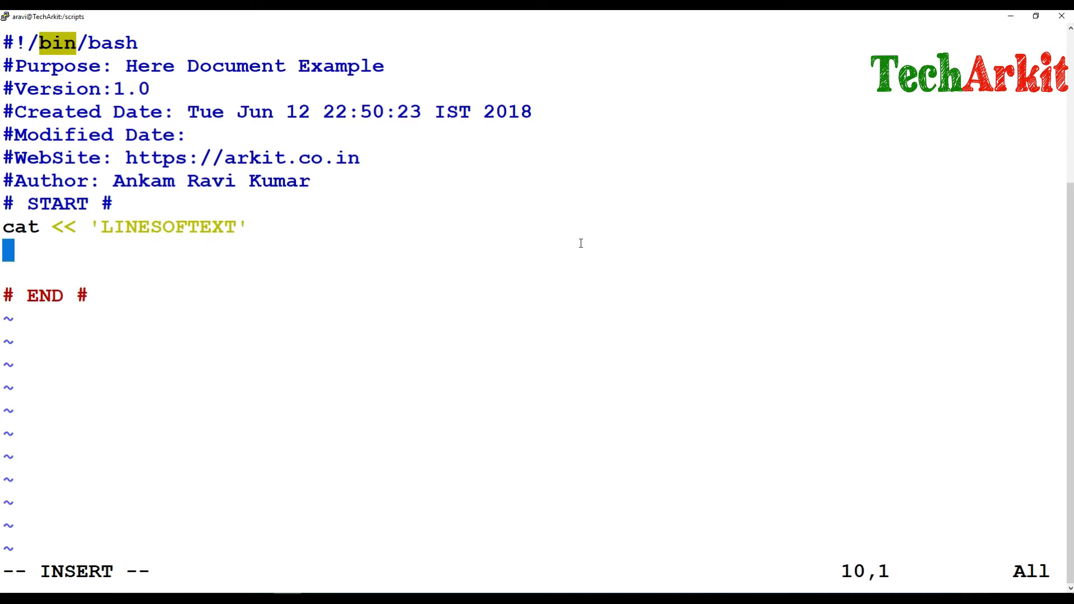
pyautogui.write('LIN')
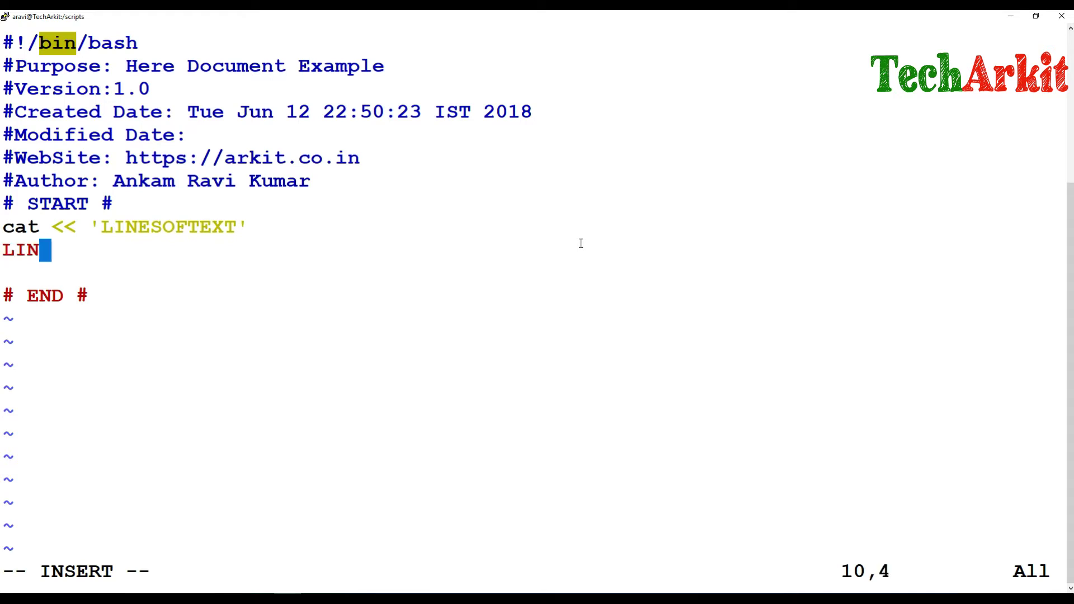
pyautogui.write('EOFTE')
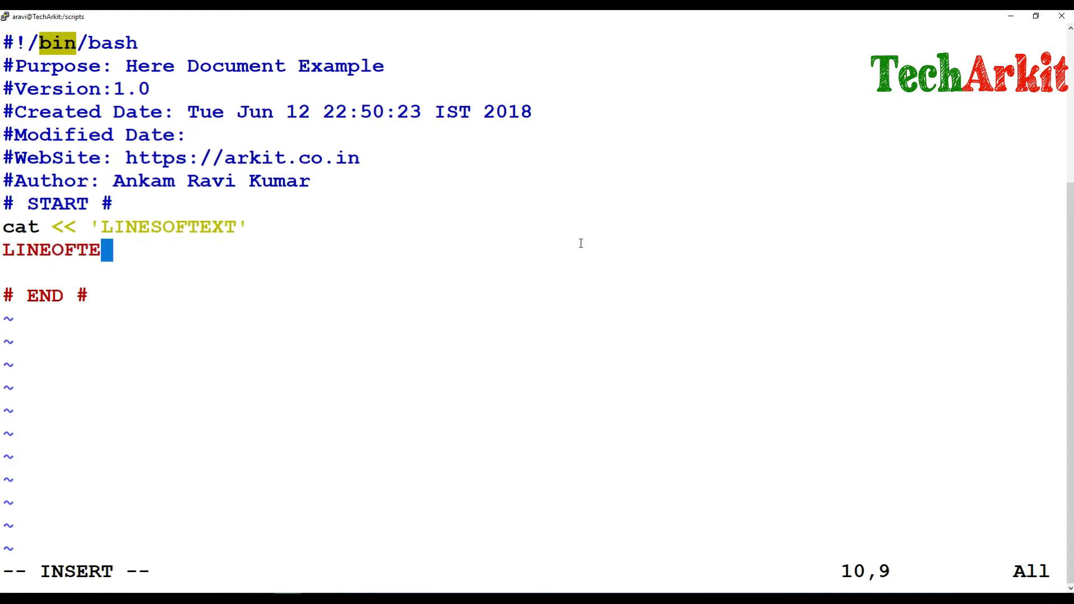
pyautogui.write('ST')
# Add the closing LINEOFTEXT line with a blank line above it.
pyautogui.press('BackSpace')
pyautogui.press('BackSpace')
pyautogui.write('X')
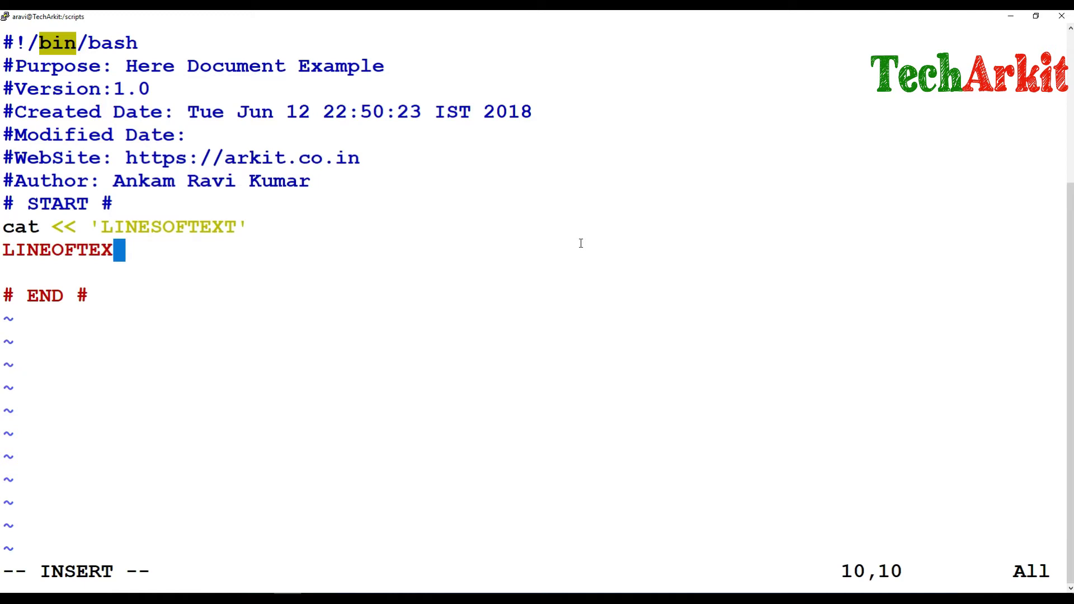
pyautogui.write('T')
pyautogui.press('Home')
pyautogui.press('Return')
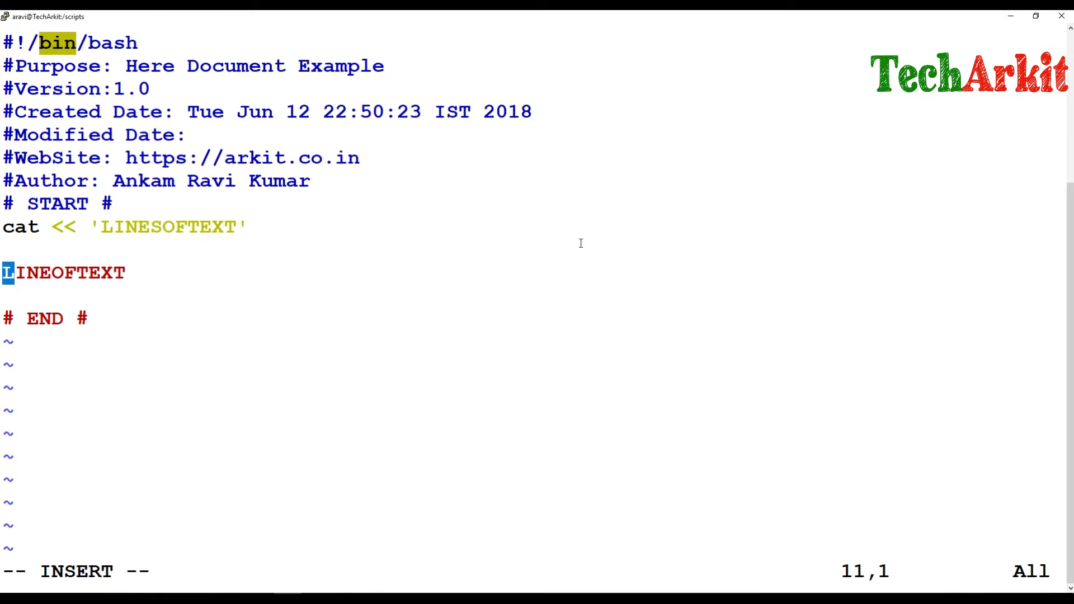
pyautogui.press('Up')
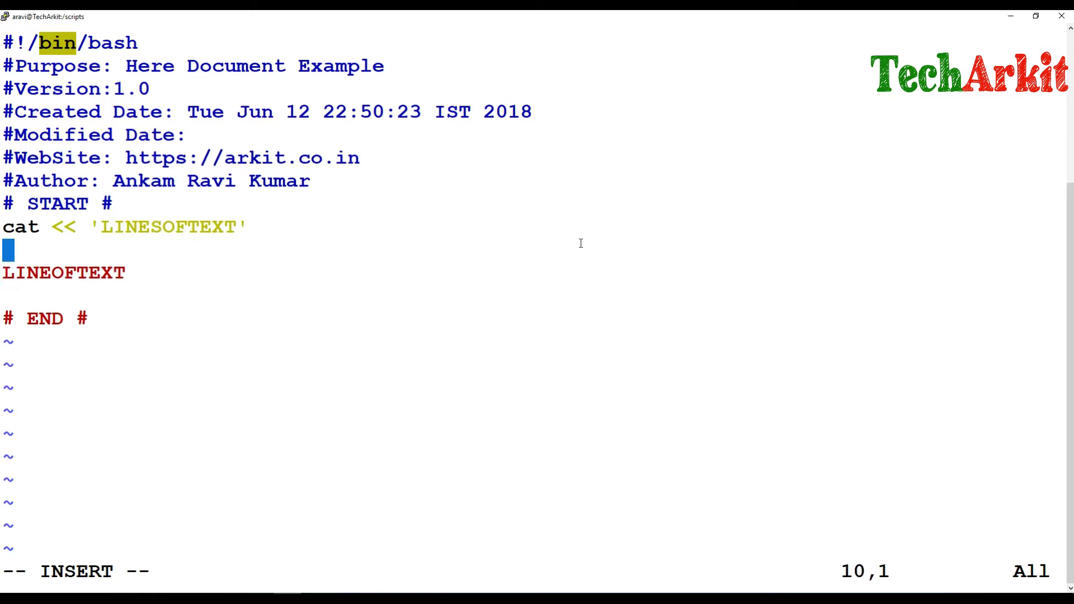
pyautogui.write('This is')
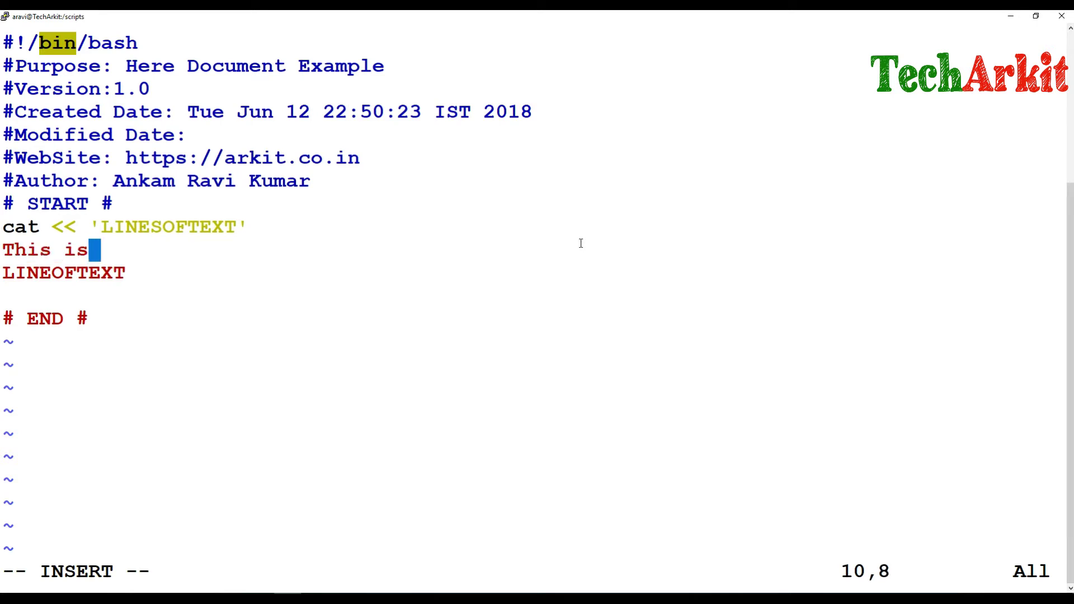
pyautogui.write(' the f')
pyautogui.write('i')
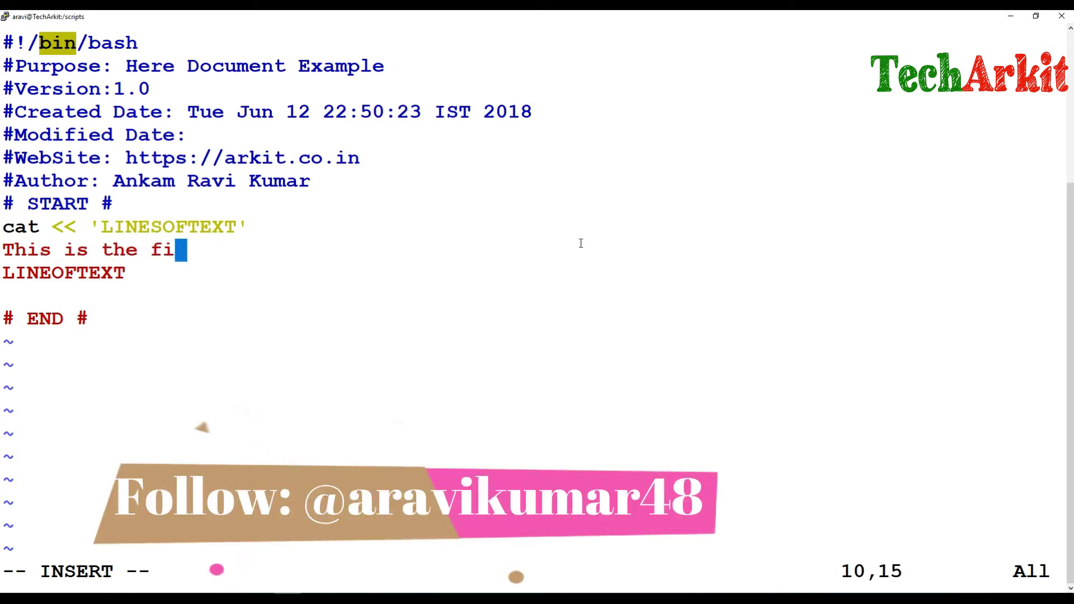
pyautogui.write('rst li')
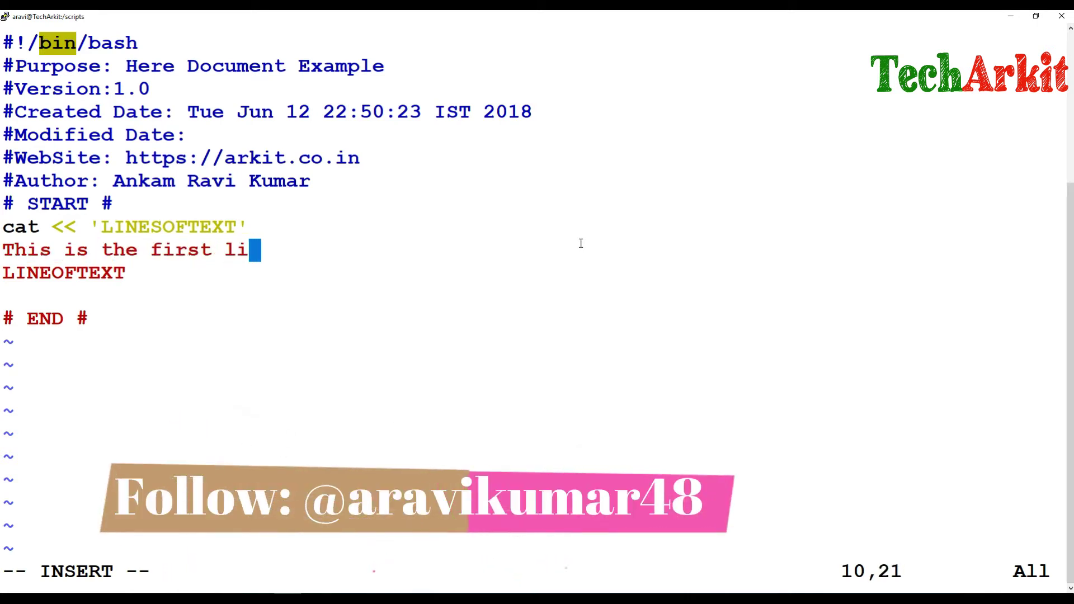
pyautogui.write('ne of her')
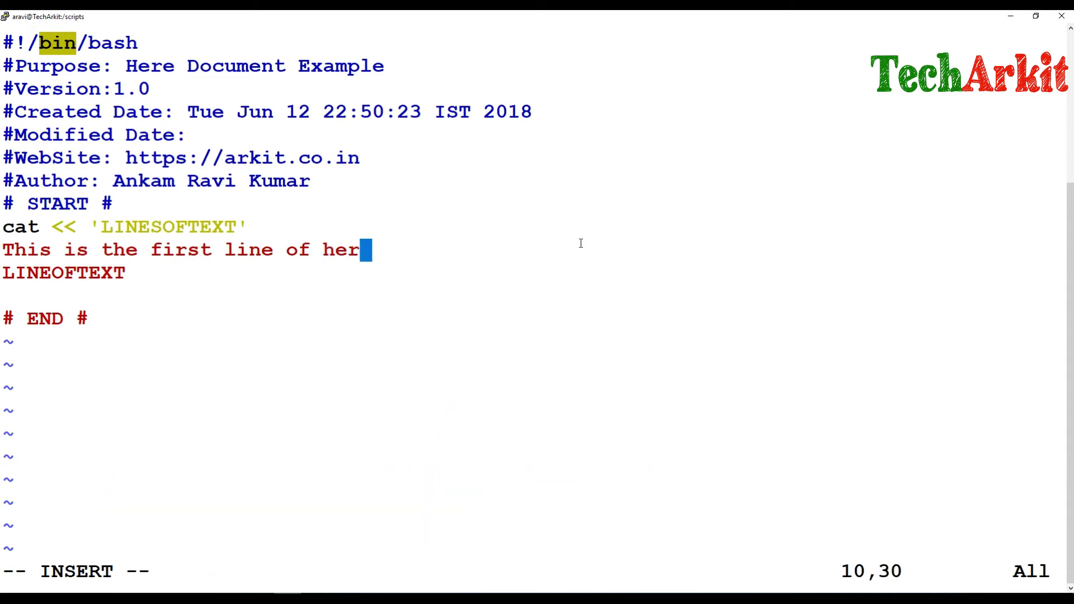
pyautogui.write('e docm')
# Add three here-document text lines, ending with 'some text', fixing typos.
pyautogui.press('BackSpace')
pyautogui.write('ume')
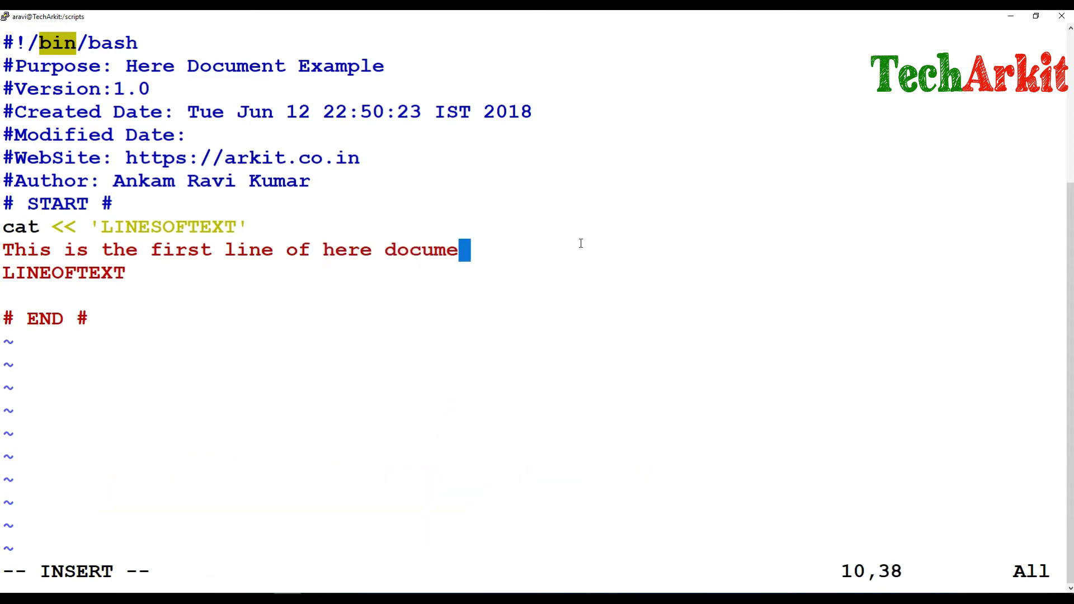
pyautogui.write('nt')
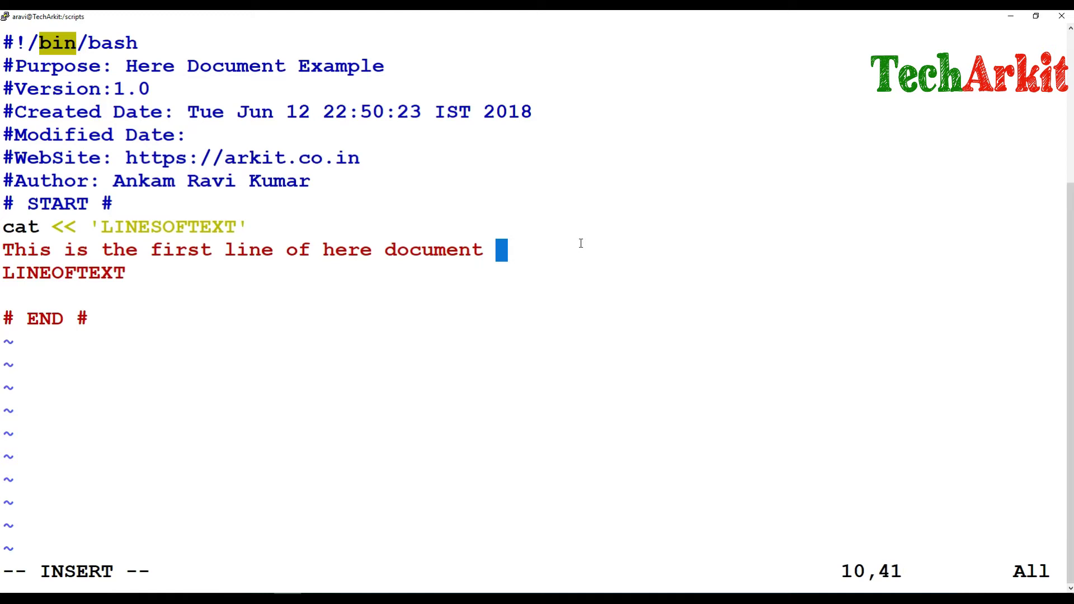
pyautogui.press('Return')
pyautogui.write('second ')
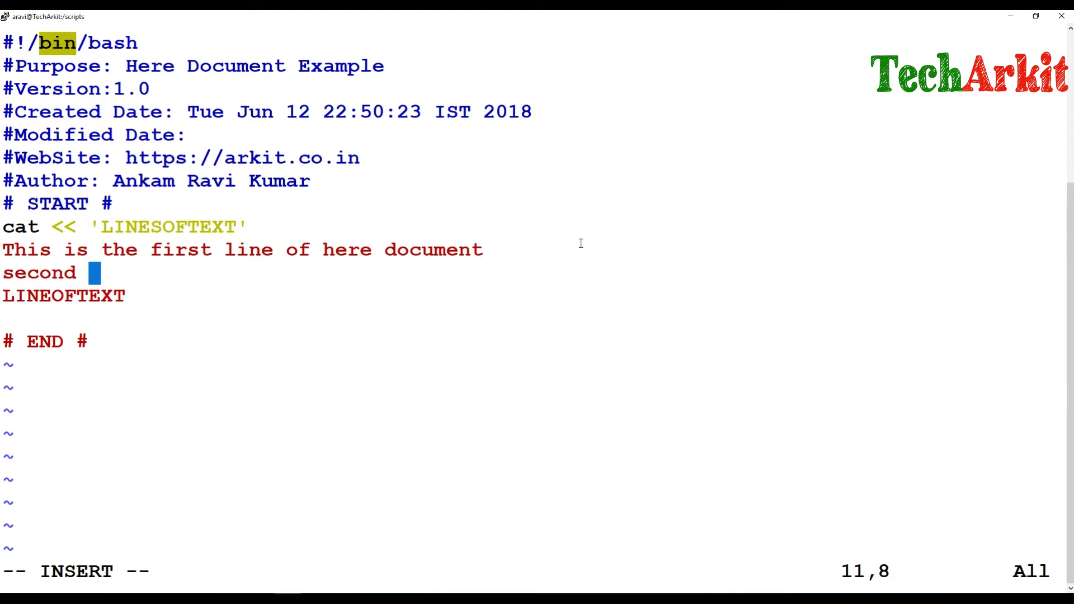
pyautogui.write('line in ')
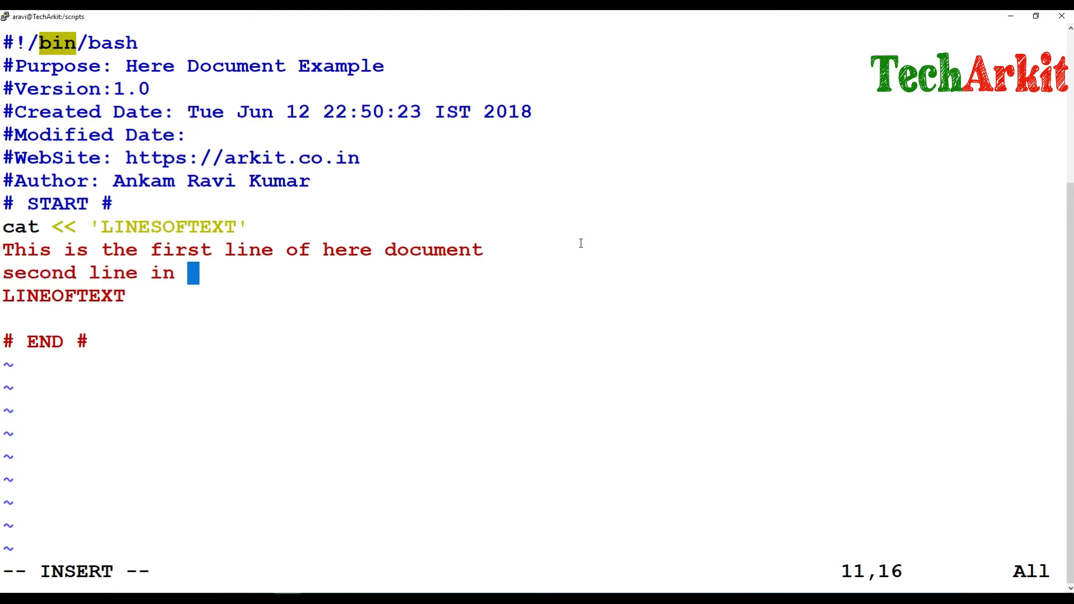
pyautogui.write('here doc')
pyautogui.press('Return')
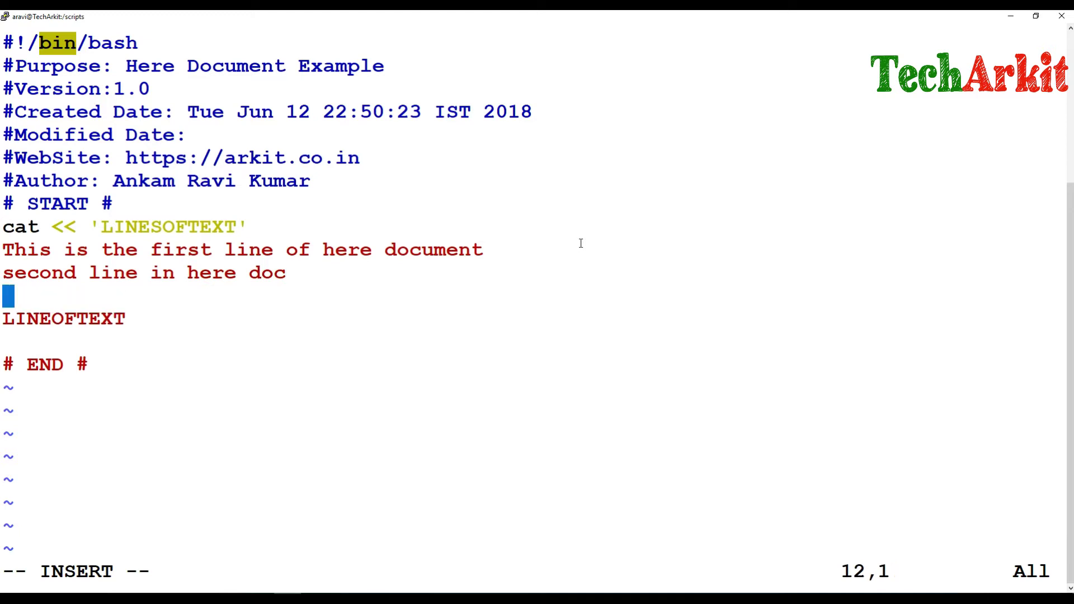
pyautogui.write('some')
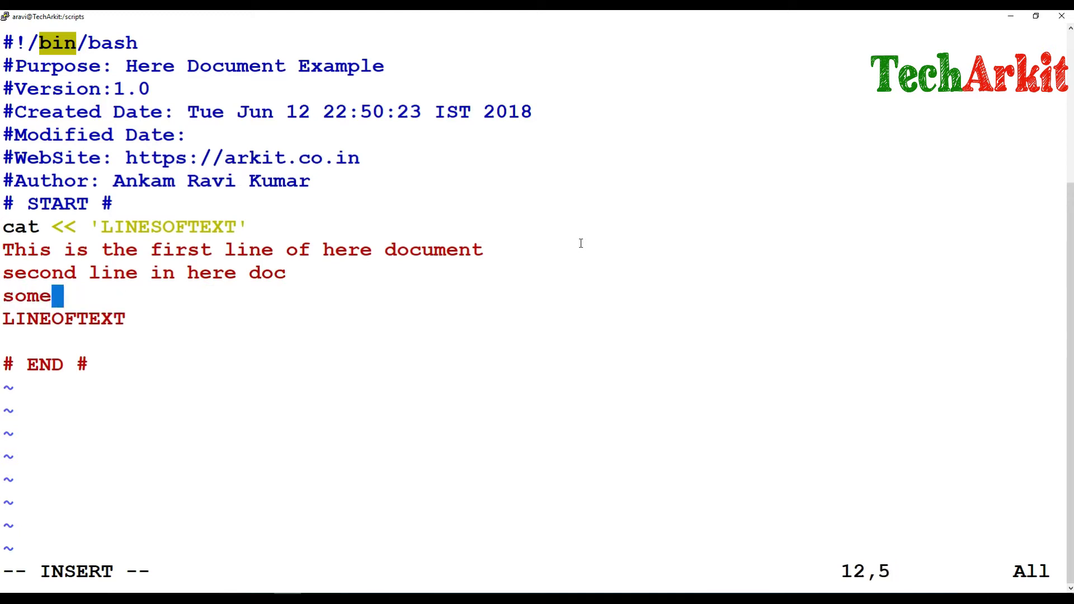
pyautogui.write(' tes')
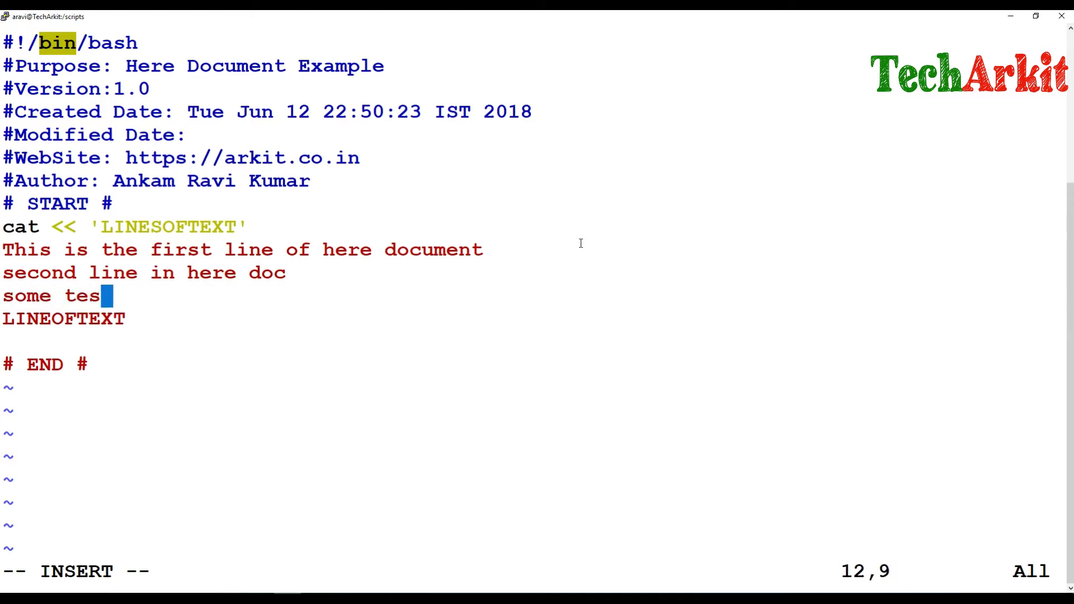
pyautogui.write('t')
pyautogui.press('BackSpace')
pyautogui.press('BackSpace')
pyautogui.write('xt')
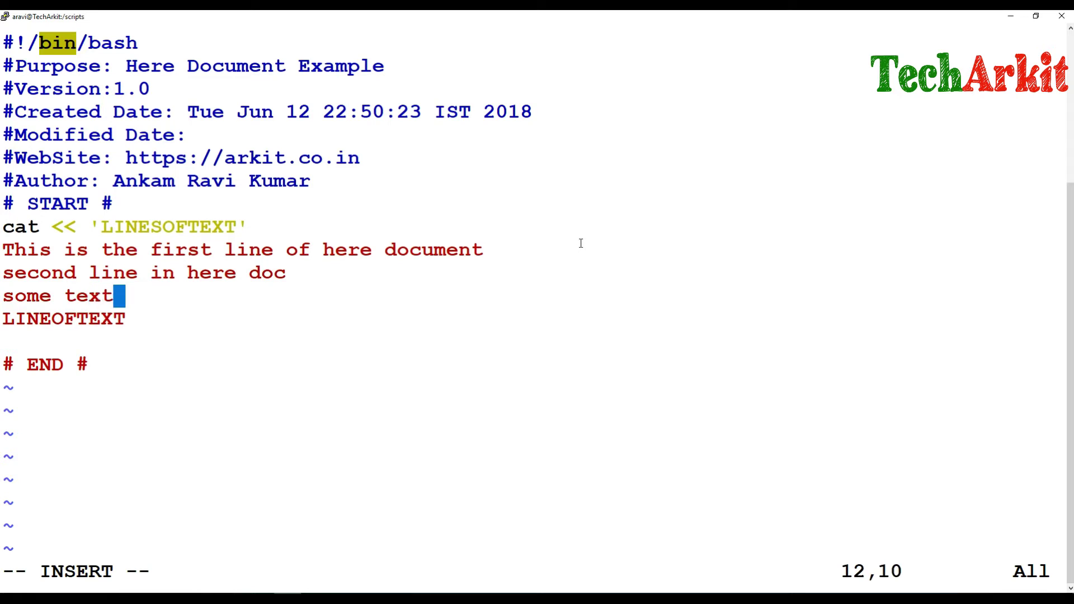
pyautogui.press('Up')
pyautogui.press('Up')
pyautogui.press('Down')
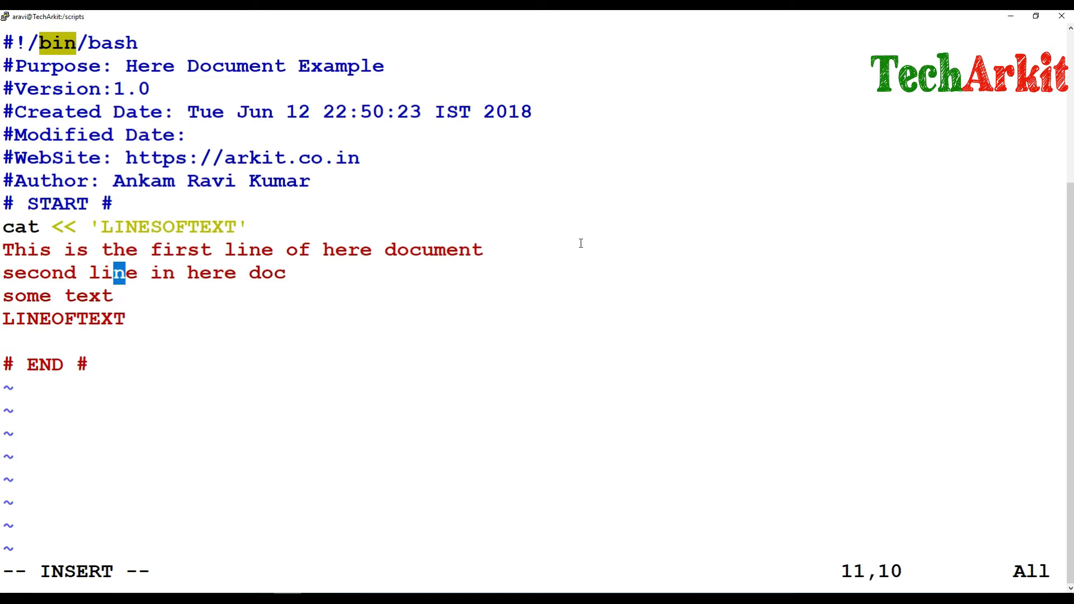
pyautogui.press('Down')
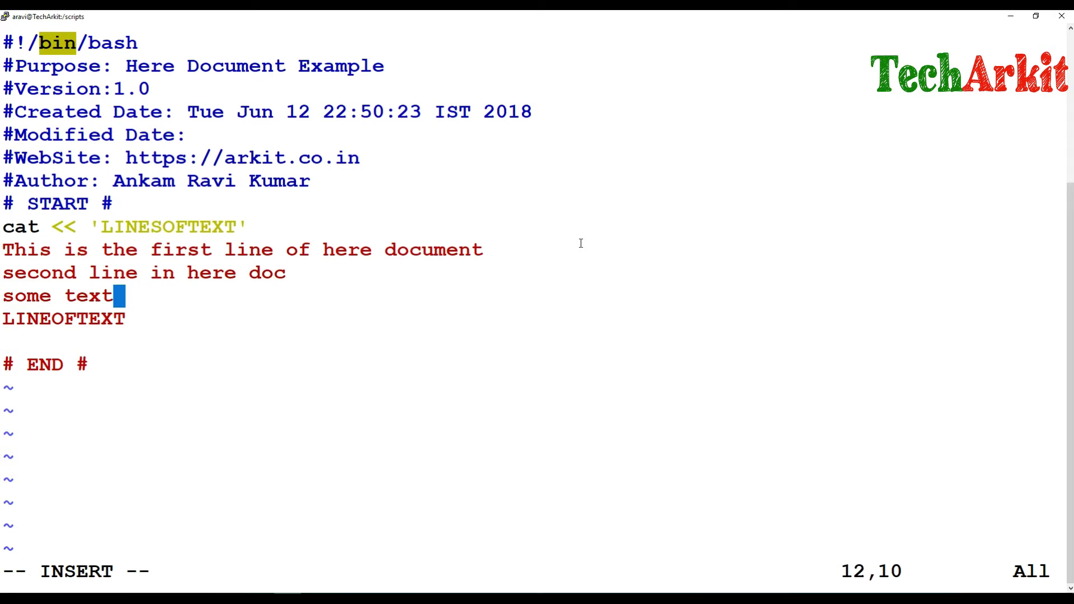
pyautogui.press('Up')
pyautogui.press('Up')
pyautogui.press('Up')
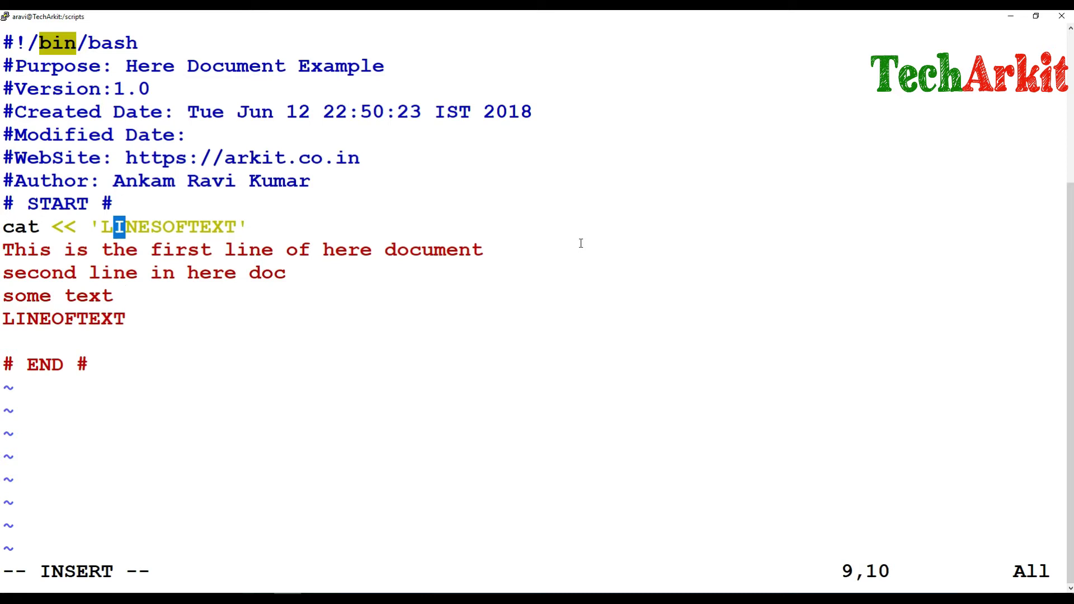
pyautogui.press('Left')
pyautogui.press('BackSpace')
pyautogui.press('Right')
pyautogui.press('Right')
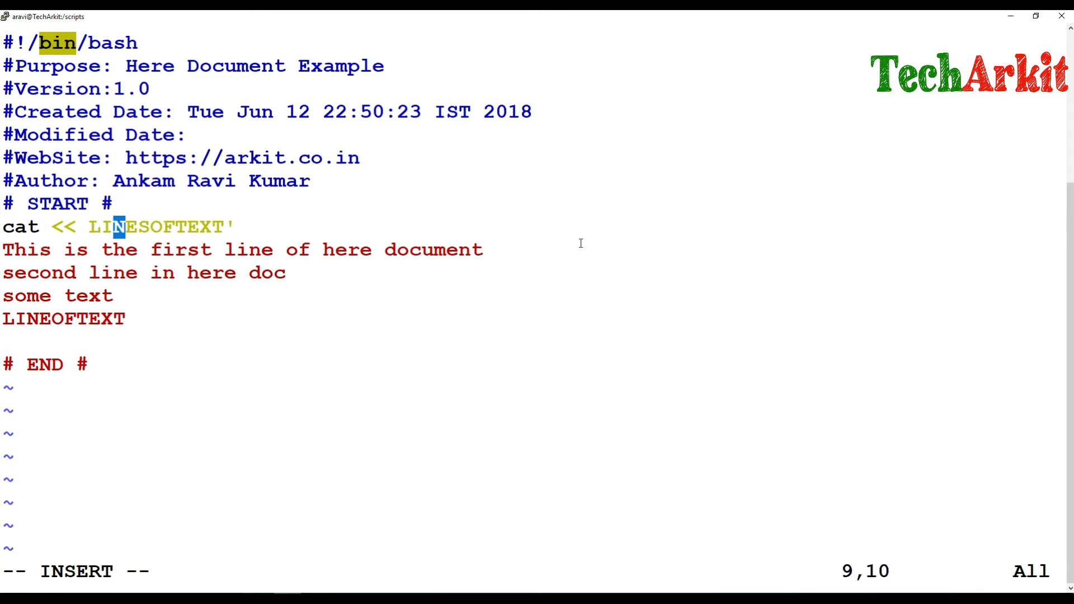
pyautogui.press('Right')
pyautogui.press('Right')
pyautogui.press('Right')
pyautogui.press('Right')
pyautogui.press('Right')
pyautogui.press('Right')
pyautogui.press('Right')
pyautogui.press('Right')
pyautogui.press('Right')
pyautogui.press('Right')
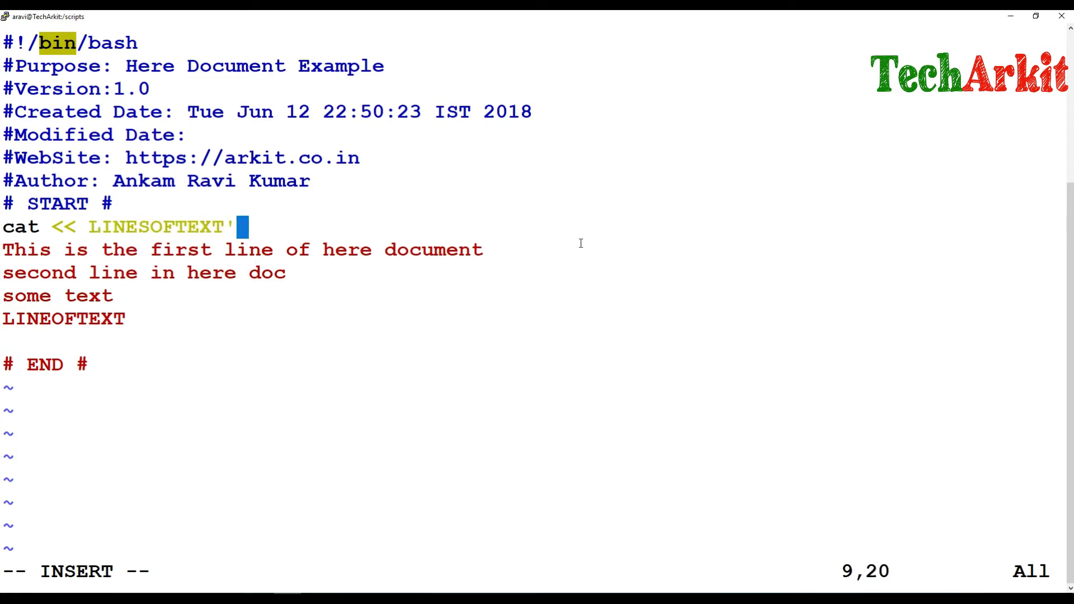
pyautogui.press('BackSpace')
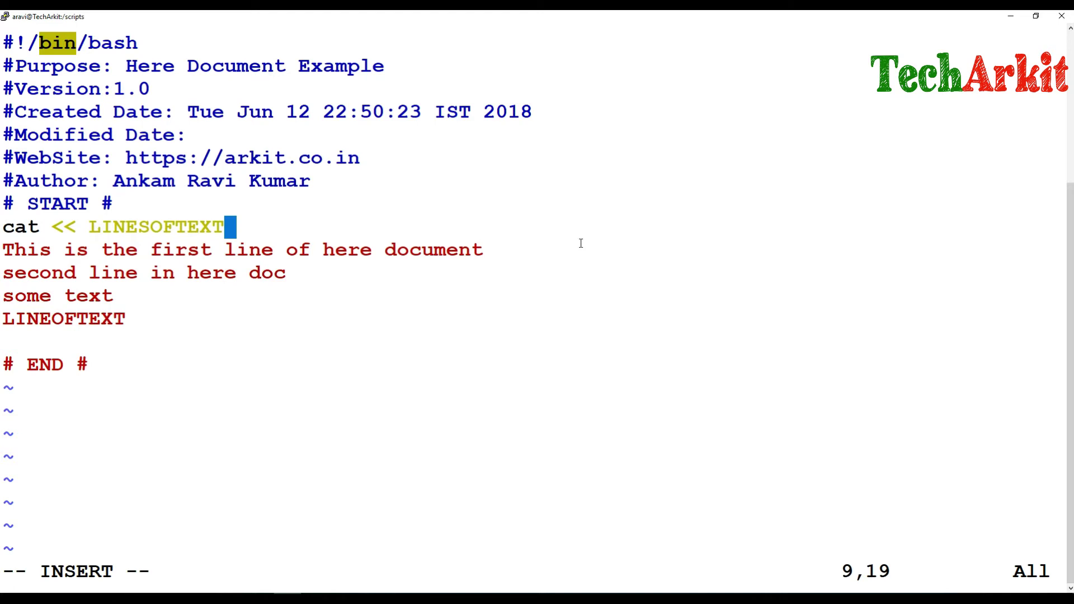
pyautogui.write("'")
pyautogui.press('Left')
pyautogui.press('Left')
pyautogui.press('Left')
pyautogui.press('Left')
pyautogui.press('Left')
pyautogui.write("'")
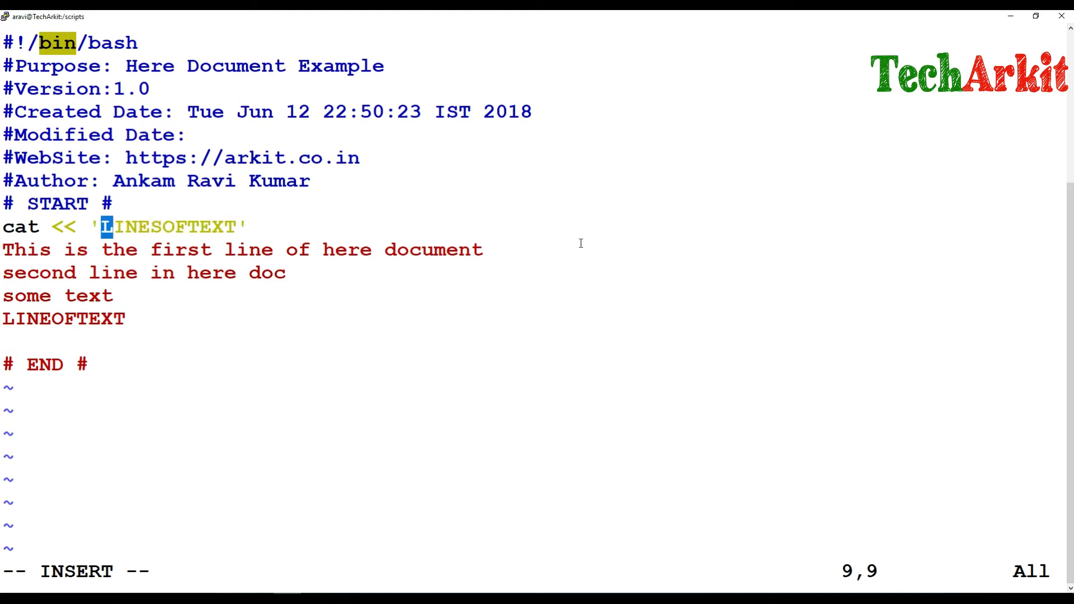
pyautogui.press('Escape')
pyautogui.write(':wq')
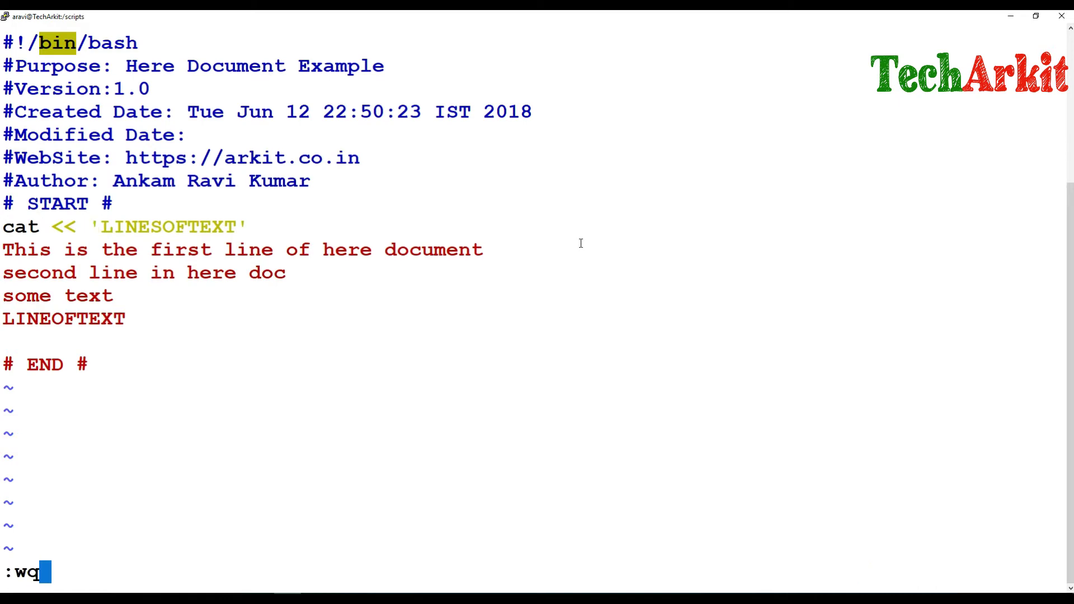
# Save with :wq and run sh heredoc.sh, which prints the lines and a delimiter warning.
pyautogui.press('Return')
pyautogui.write('sh ')
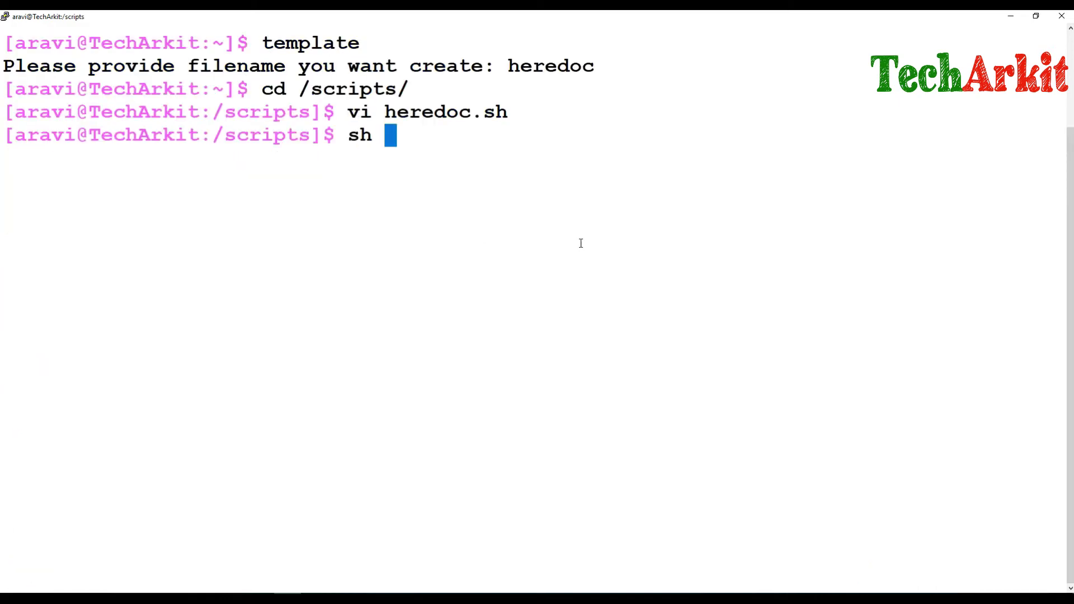
pyautogui.write('heredoc.sh')
pyautogui.press('Return')
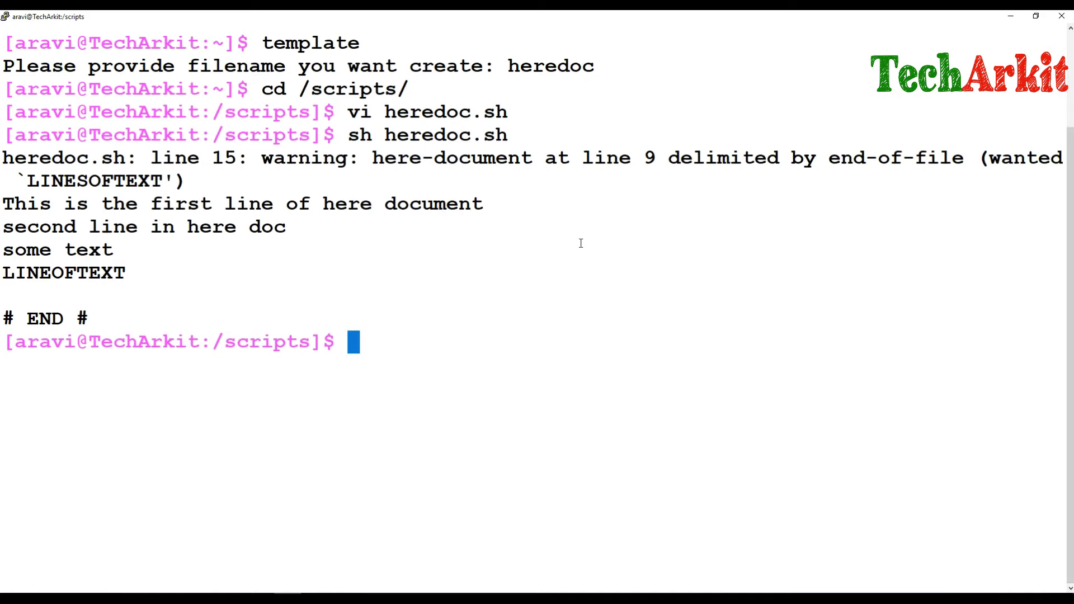
pyautogui.write('vi ')
pyautogui.write('he')
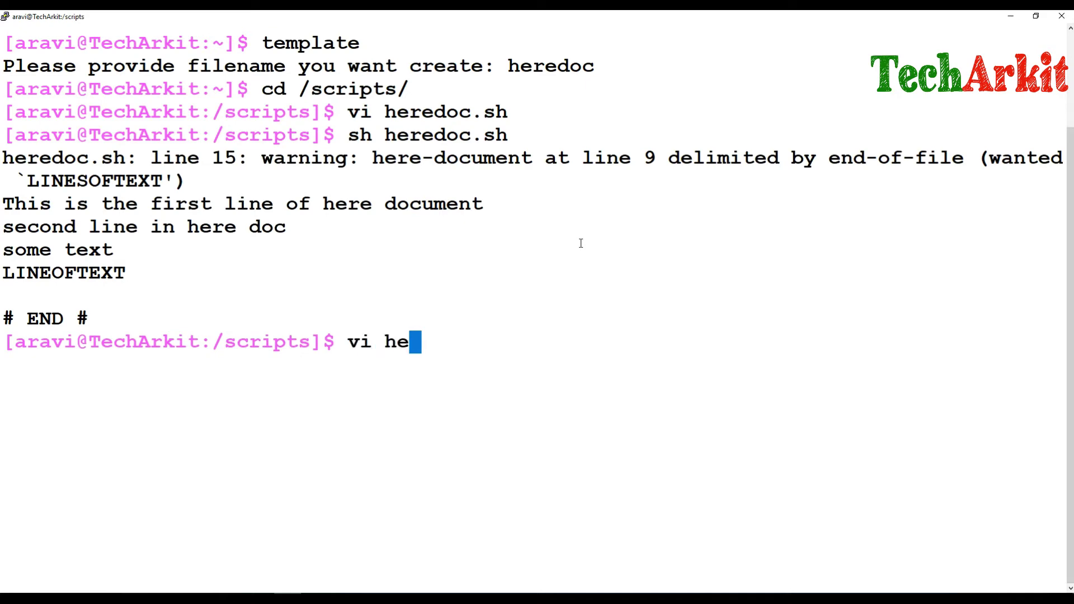
pyautogui.write('redoc.sh')
# Remove the quotes around LINESOFTEXT, save with :wq, and rerun sh heredoc.sh.
pyautogui.press('Return')
pyautogui.press('l')
pyautogui.press('l')
pyautogui.press('l')
pyautogui.press('l')
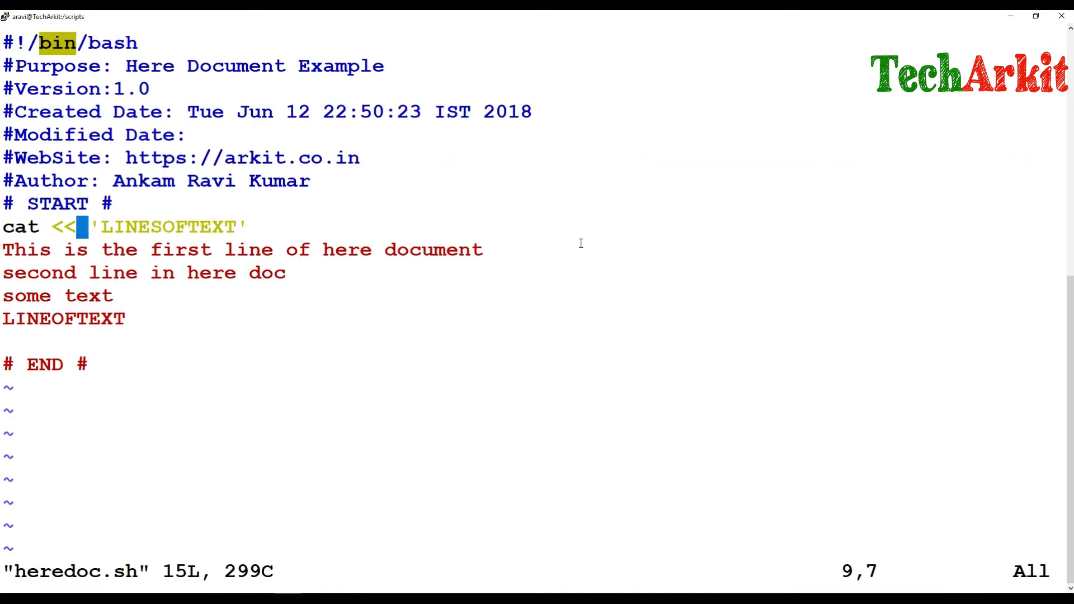
pyautogui.press('l')
pyautogui.press('x')
pyautogui.press('l')
pyautogui.press('l')
pyautogui.press('l')
pyautogui.press('l')
pyautogui.press('l')
pyautogui.press('l')
pyautogui.press('l')
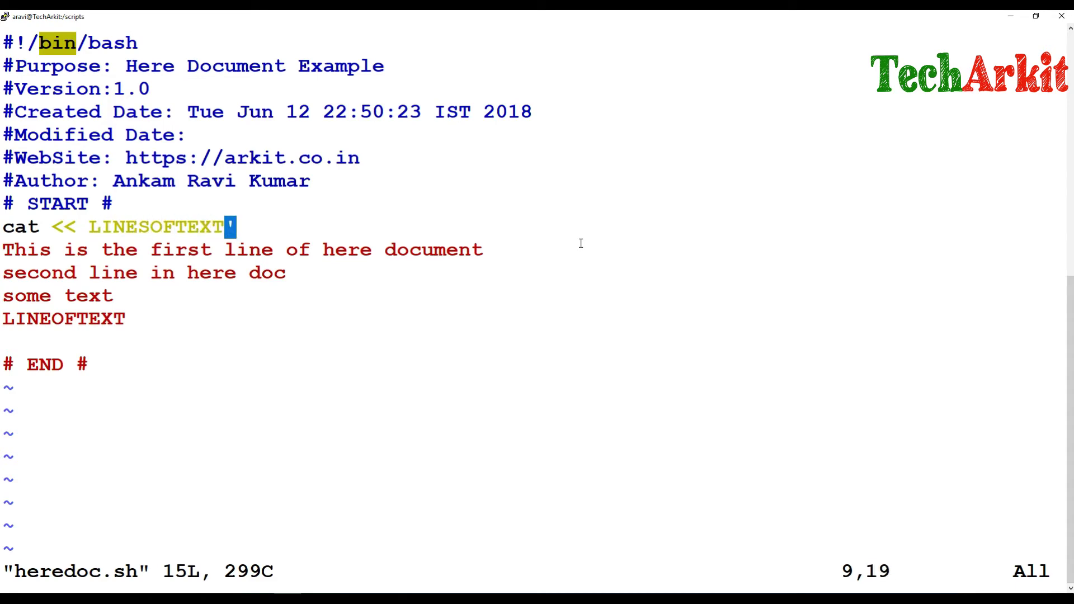
pyautogui.write('x')
pyautogui.write(':wq')
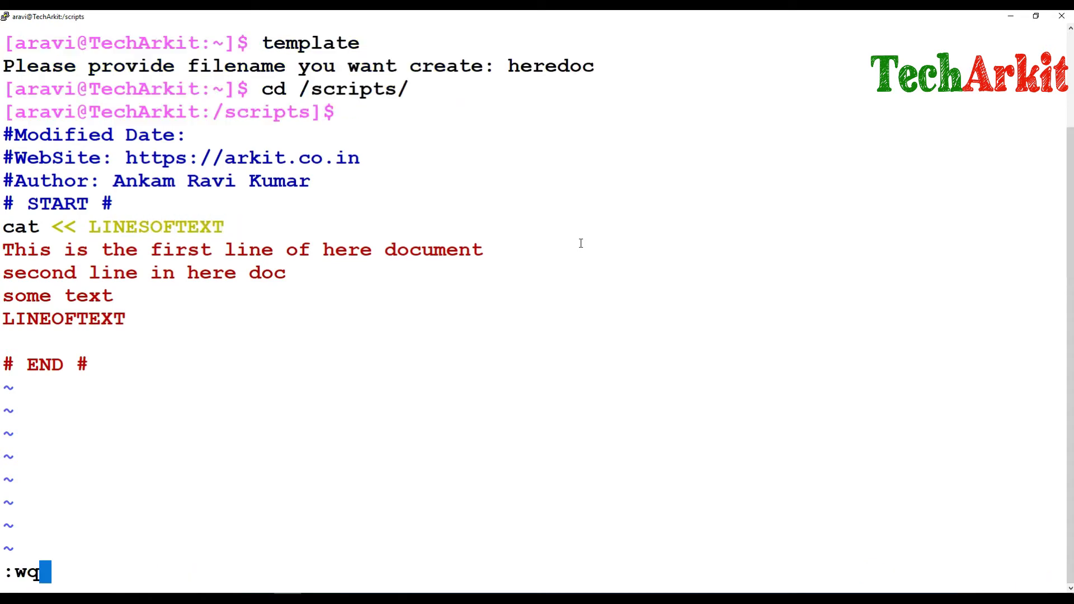
pyautogui.press('Return')
pyautogui.write('sh heredoc.sh')
pyautogui.press('Return')
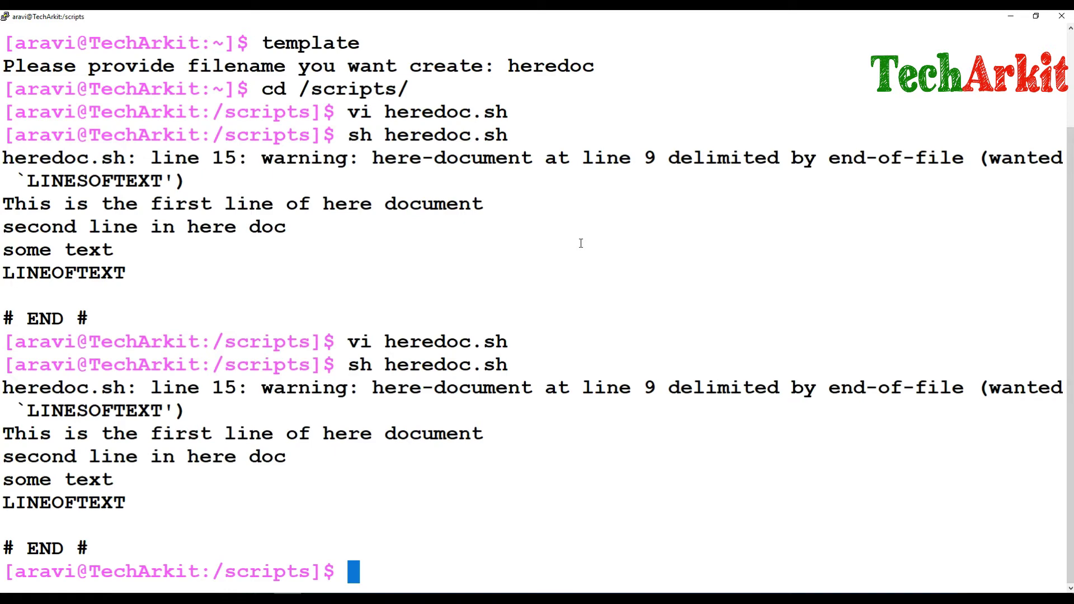
pyautogui.write('clear')
# Clear the terminal and reopen heredoc.sh with vi.
pyautogui.press('Return')
pyautogui.press('Return')
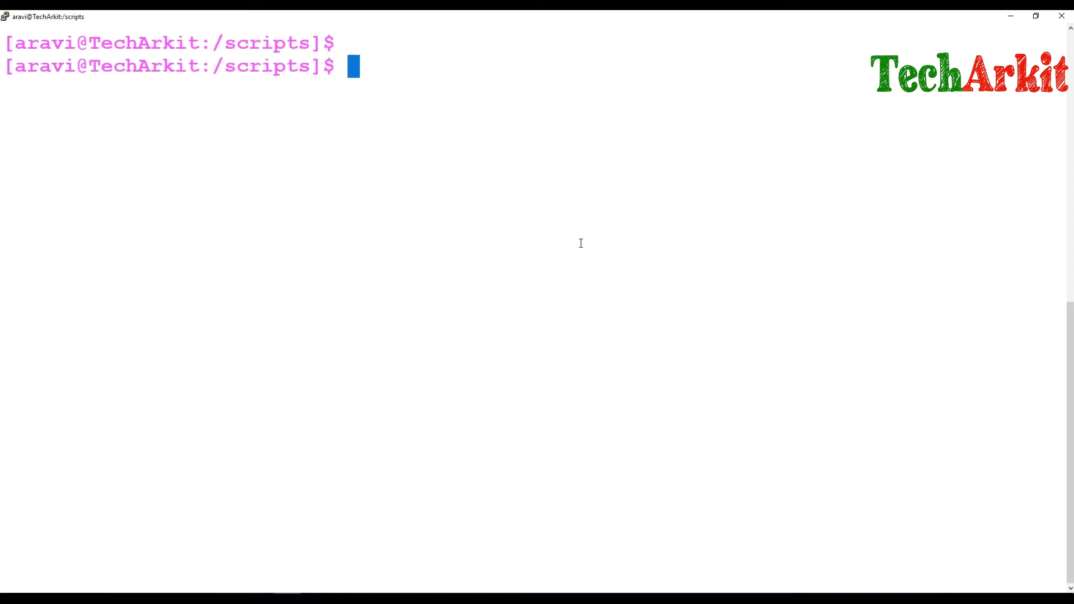
pyautogui.write('vi ')
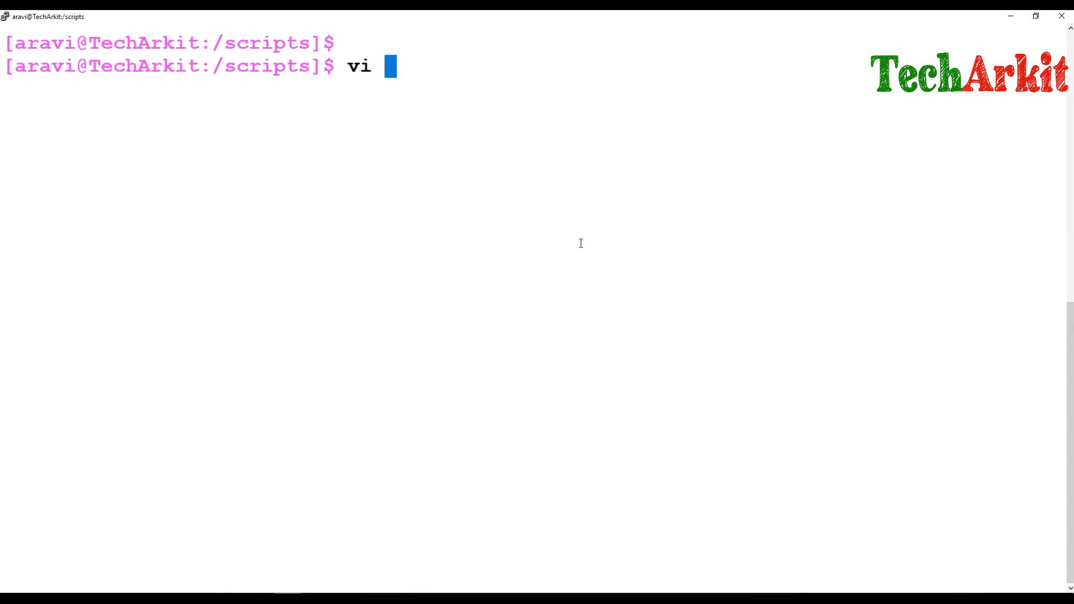
pyautogui.write('heredoc.sh')
pyautogui.press('Return')
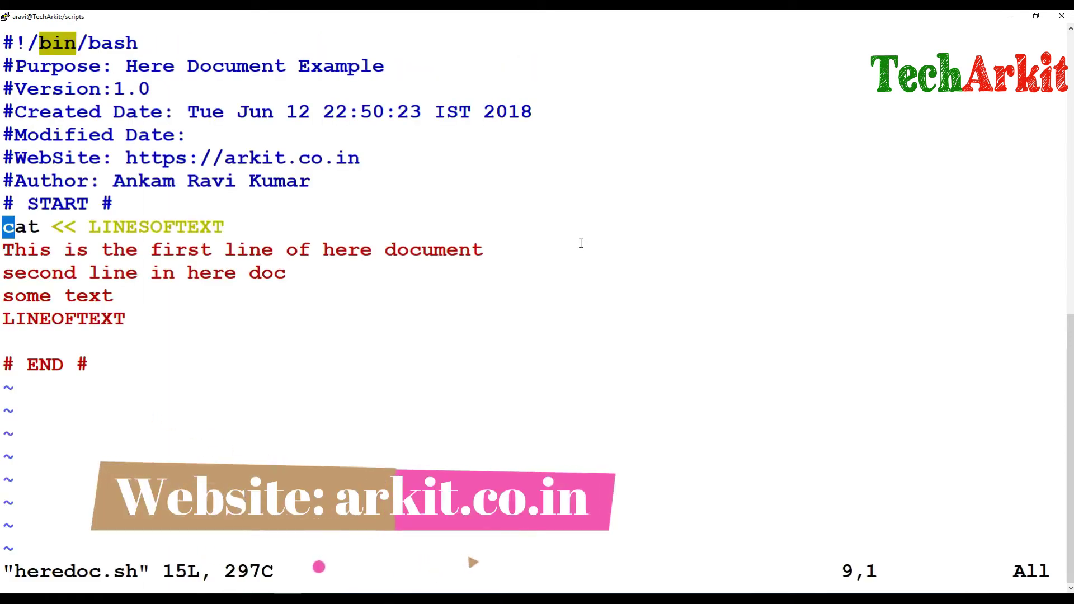
# Start replacing the LINESOFTEXT delimiter on the cat line with EOF.
pyautogui.press('l')
pyautogui.press('w')
pyautogui.press('w')
pyautogui.press('e')
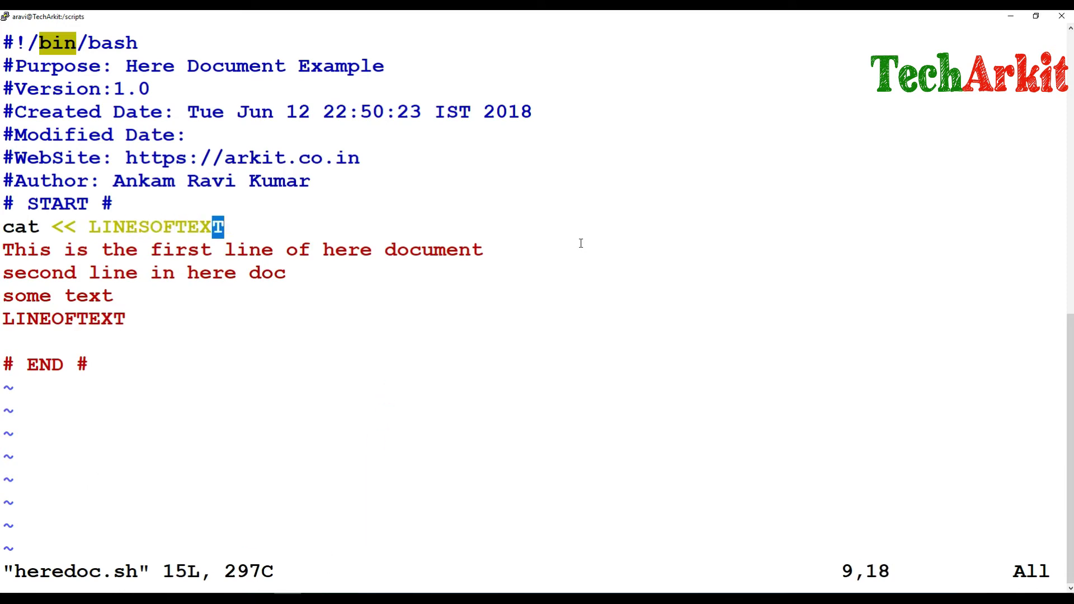
pyautogui.press('a')
pyautogui.press('BackSpace')
pyautogui.press('BackSpace')
pyautogui.press('BackSpace')
pyautogui.press('BackSpace')
pyautogui.press('BackSpace')
pyautogui.press('BackSpace')
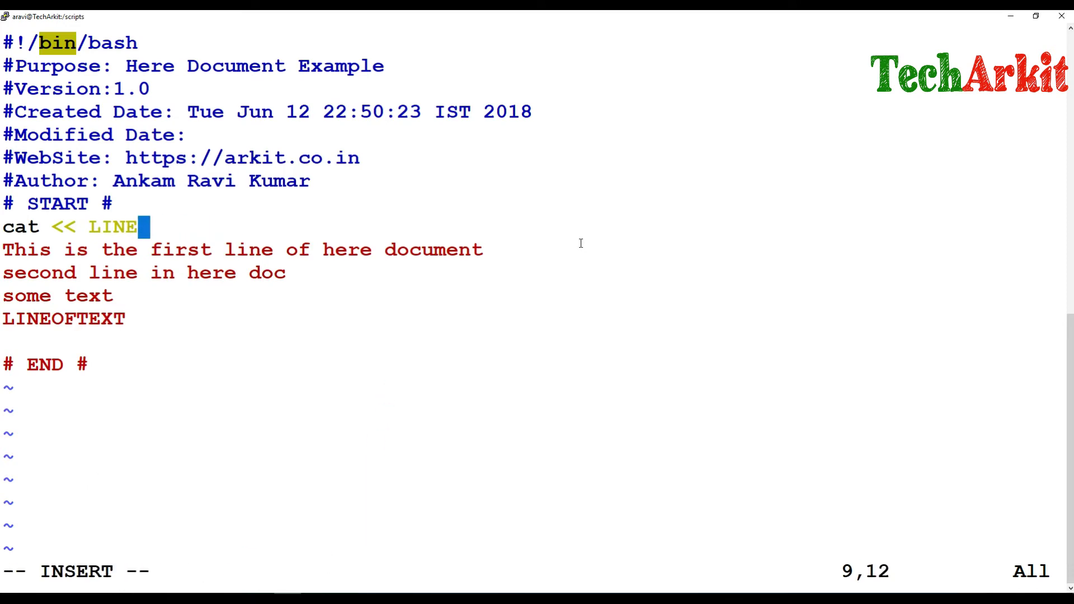
pyautogui.press('BackSpace')
pyautogui.press('BackSpace')
pyautogui.press('BackSpace')
pyautogui.press('BackSpace')
pyautogui.write('EO')
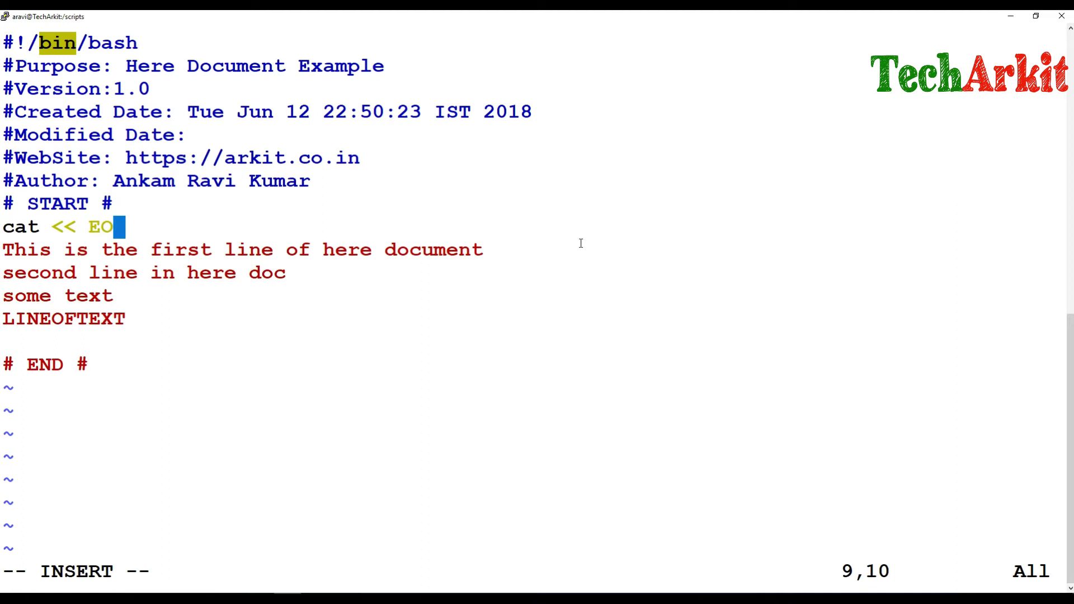
pyautogui.write('F')
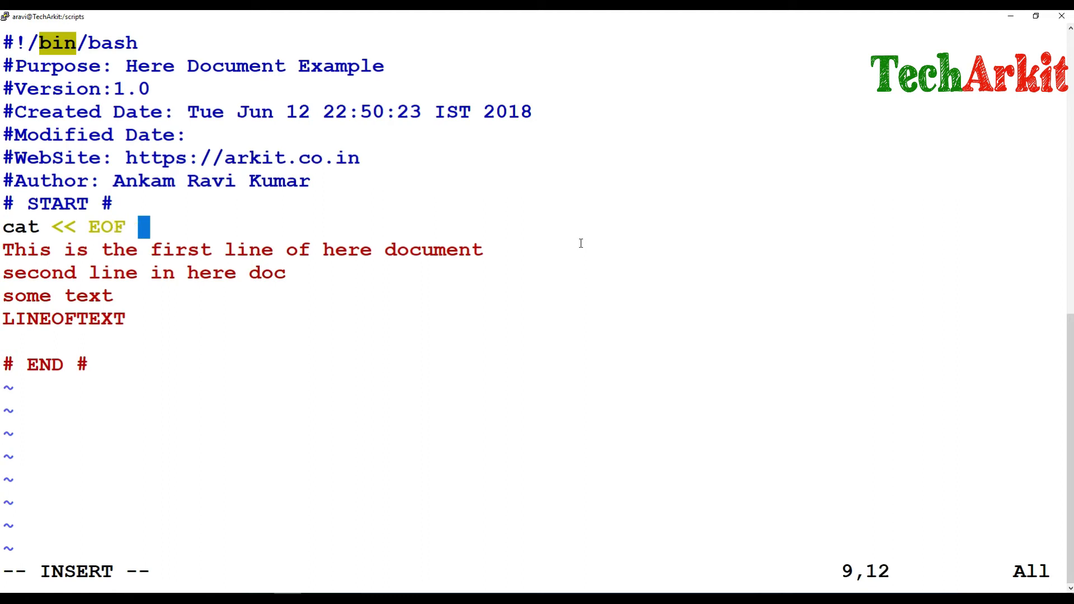
pyautogui.write(' 2>')
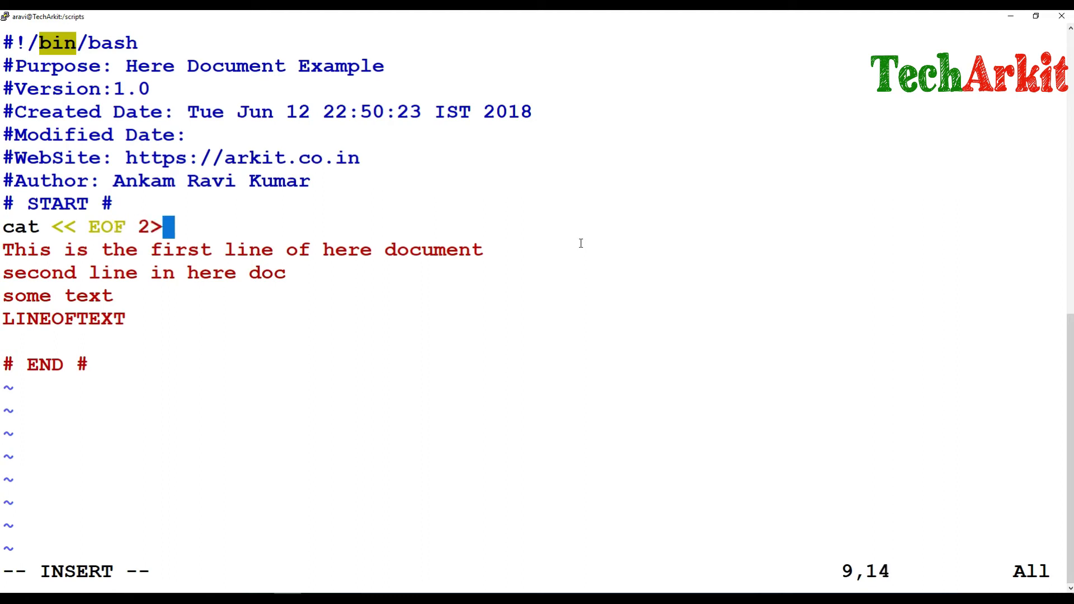
pyautogui.write(' /de')
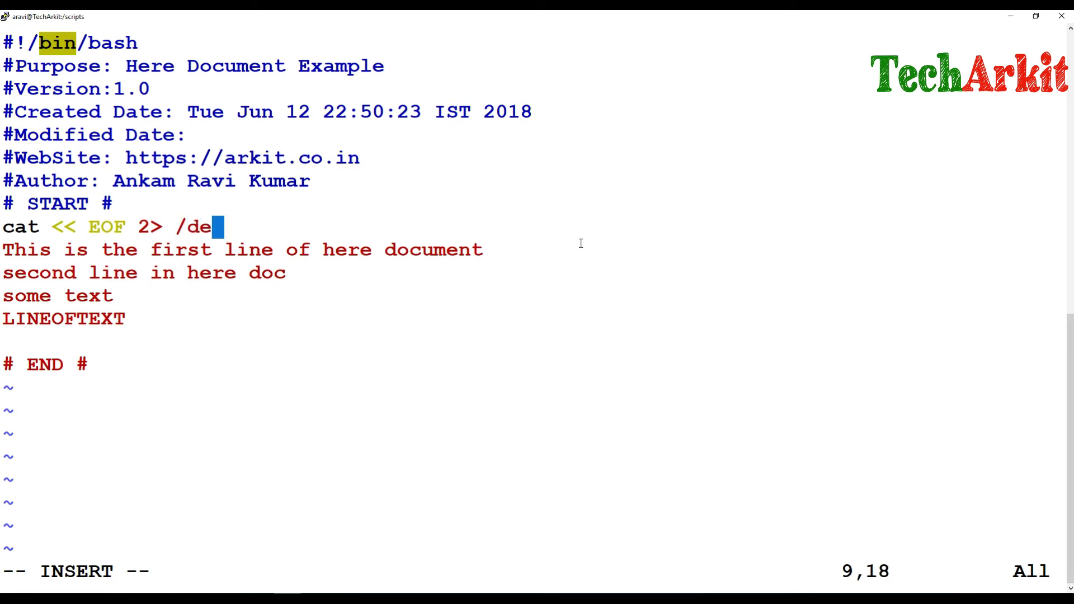
pyautogui.write('v/null')
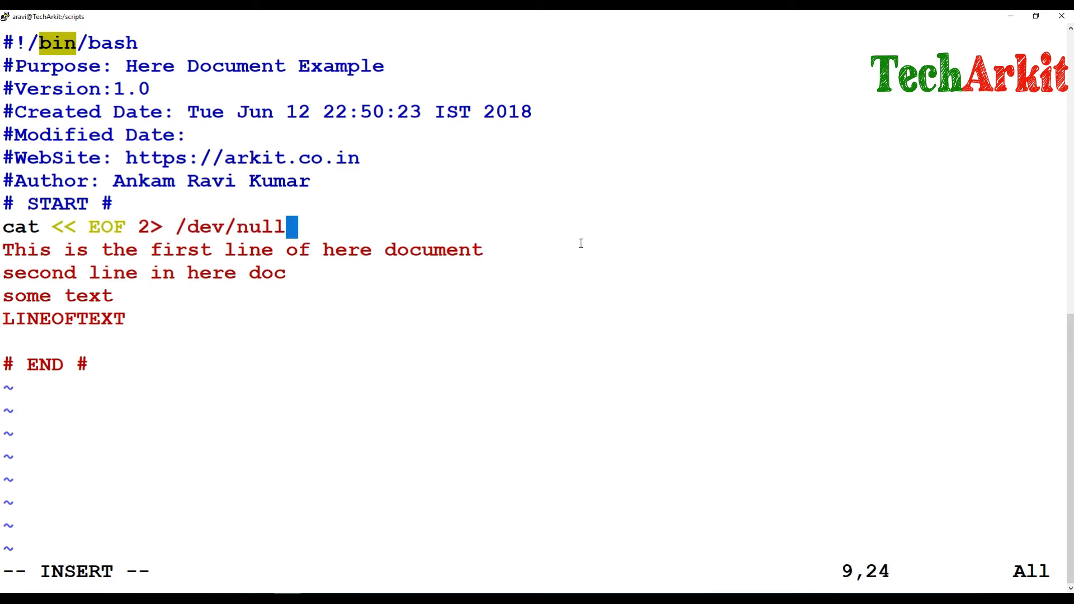
# Erase the three sample here-document text lines.
pyautogui.press('Down')
pyautogui.press('Down')
pyautogui.press('Down')
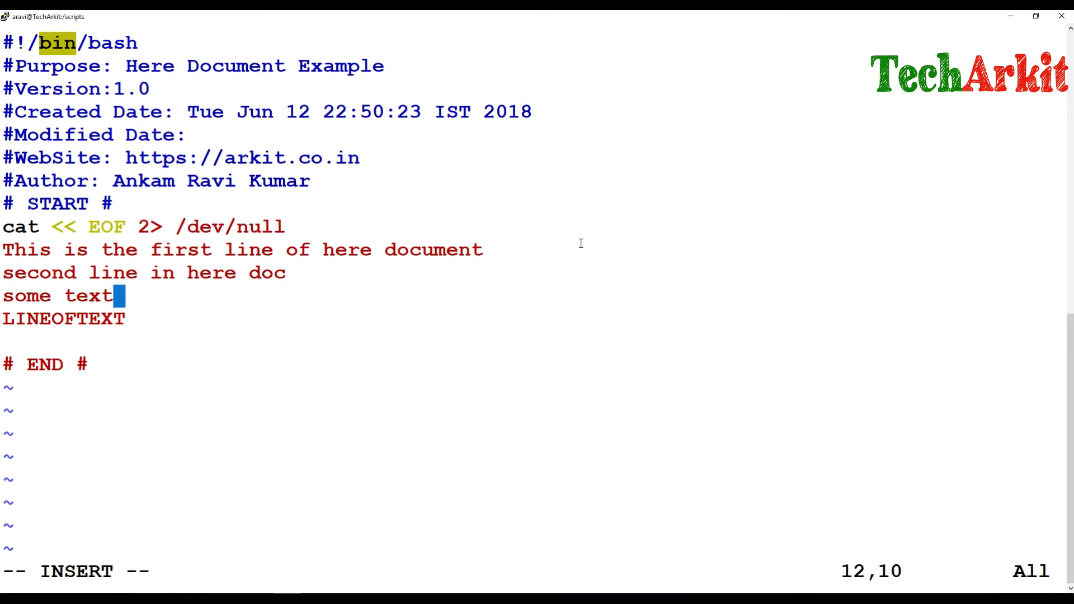
pyautogui.press('BackSpace')
pyautogui.press('BackSpace')
pyautogui.press('BackSpace')
pyautogui.press('BackSpace')
pyautogui.press('BackSpace')
pyautogui.press('BackSpace')
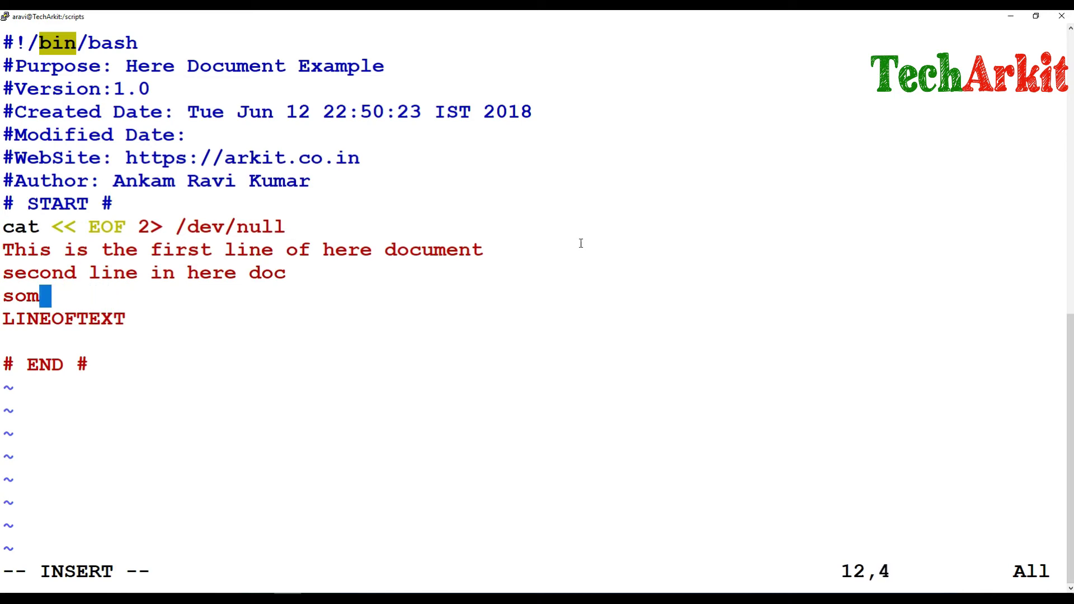
pyautogui.press('BackSpace')
pyautogui.press('BackSpace')
pyautogui.press('BackSpace')
pyautogui.press('BackSpace')
pyautogui.press('BackSpace')
pyautogui.press('BackSpace')
pyautogui.press('BackSpace')
pyautogui.press('BackSpace')
pyautogui.press('BackSpace')
pyautogui.press('BackSpace')
pyautogui.press('BackSpace')
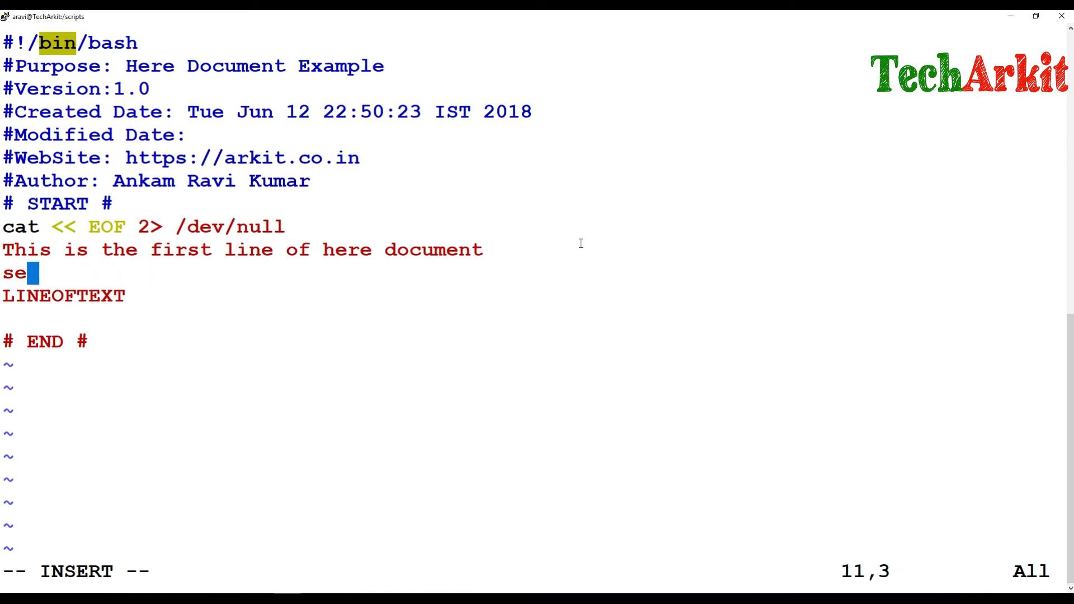
pyautogui.press('BackSpace')
pyautogui.press('BackSpace')
pyautogui.press('BackSpace')
pyautogui.press('BackSpace')
pyautogui.press('BackSpace')
pyautogui.press('BackSpace')
pyautogui.press('BackSpace')
pyautogui.press('BackSpace')
pyautogui.press('BackSpace')
pyautogui.press('BackSpace')
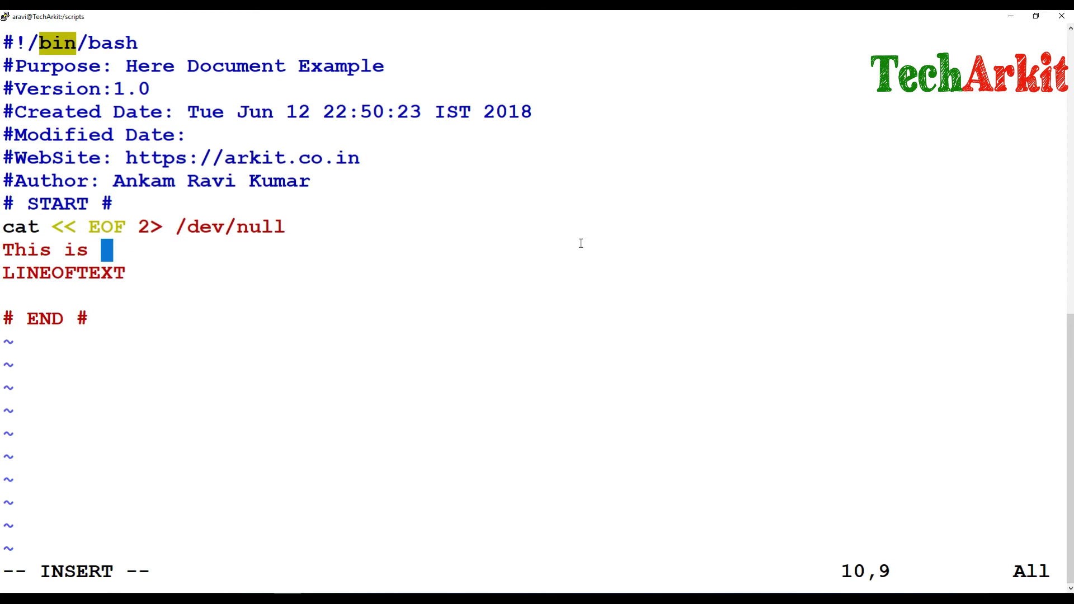
pyautogui.press('BackSpace')
pyautogui.press('BackSpace')
pyautogui.press('BackSpace')
pyautogui.press('BackSpace')
pyautogui.press('BackSpace')
pyautogui.press('BackSpace')
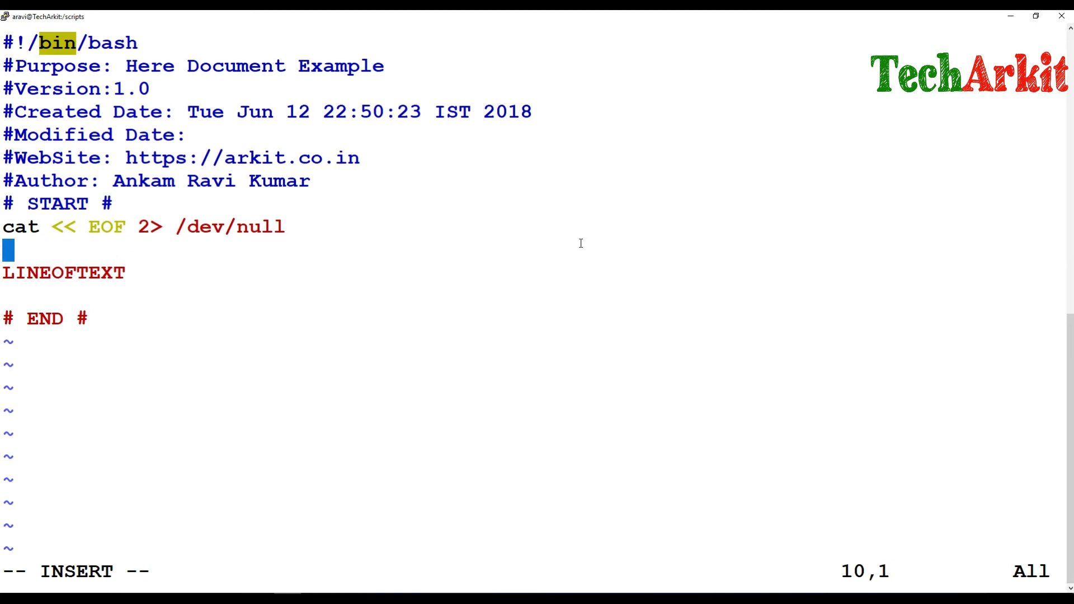
pyautogui.press('Tab')
# Change the operator to <<- and add a tab-indented open ftp.server.com line.
pyautogui.press('Up')
pyautogui.press('Left')
pyautogui.press('Left')
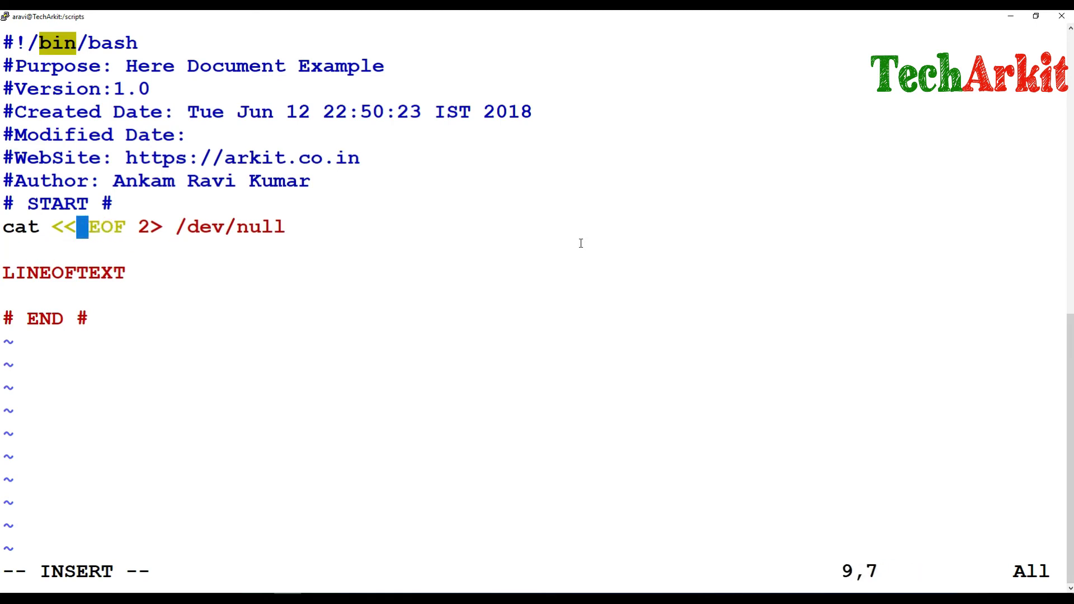
pyautogui.write('-')
pyautogui.press('Down')
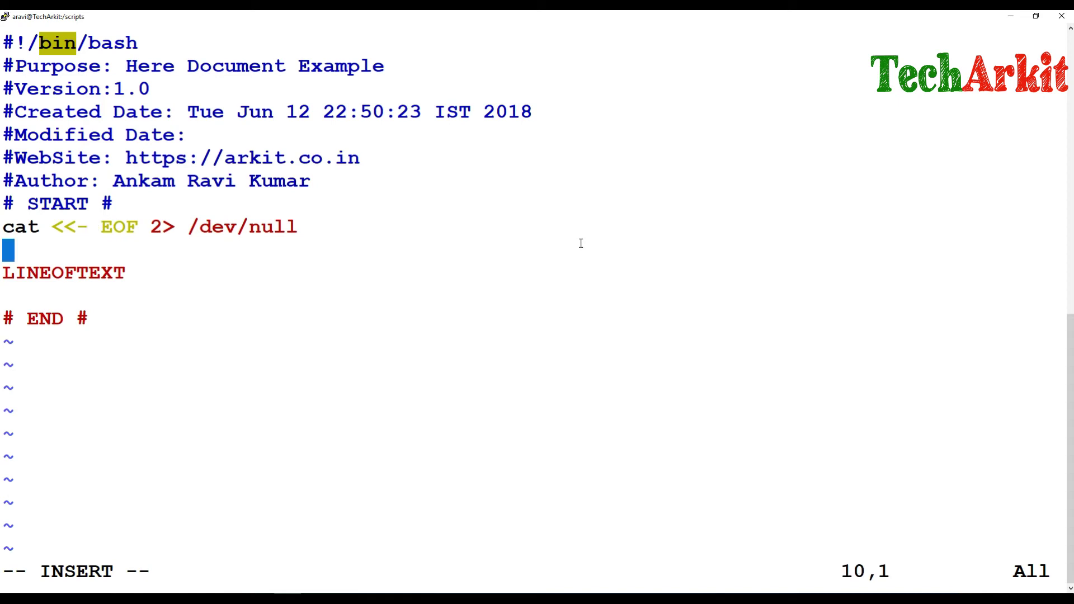
pyautogui.press('Tab')
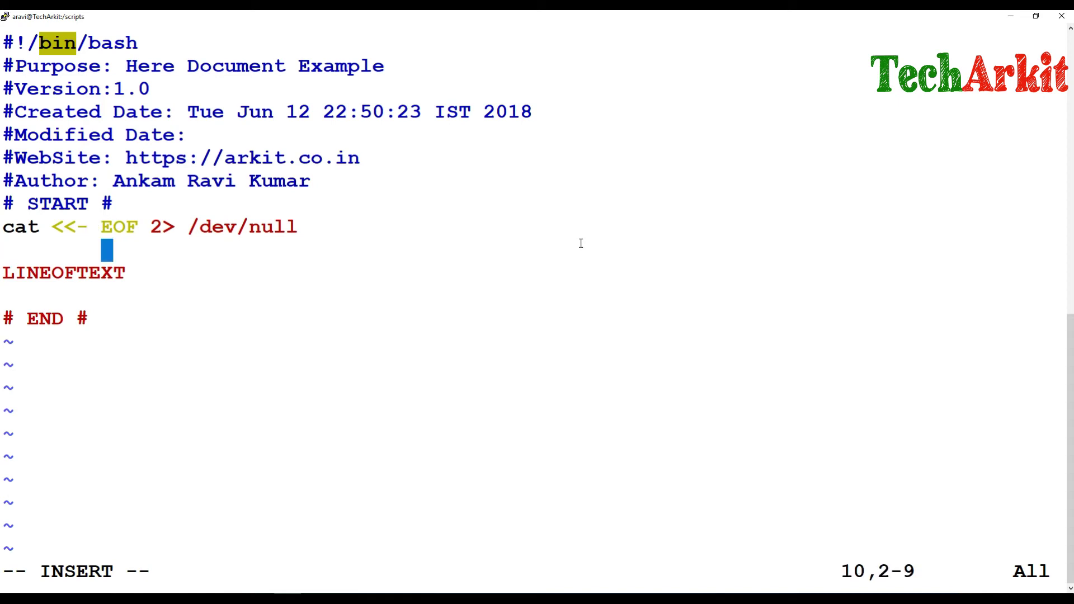
pyautogui.write('open ')
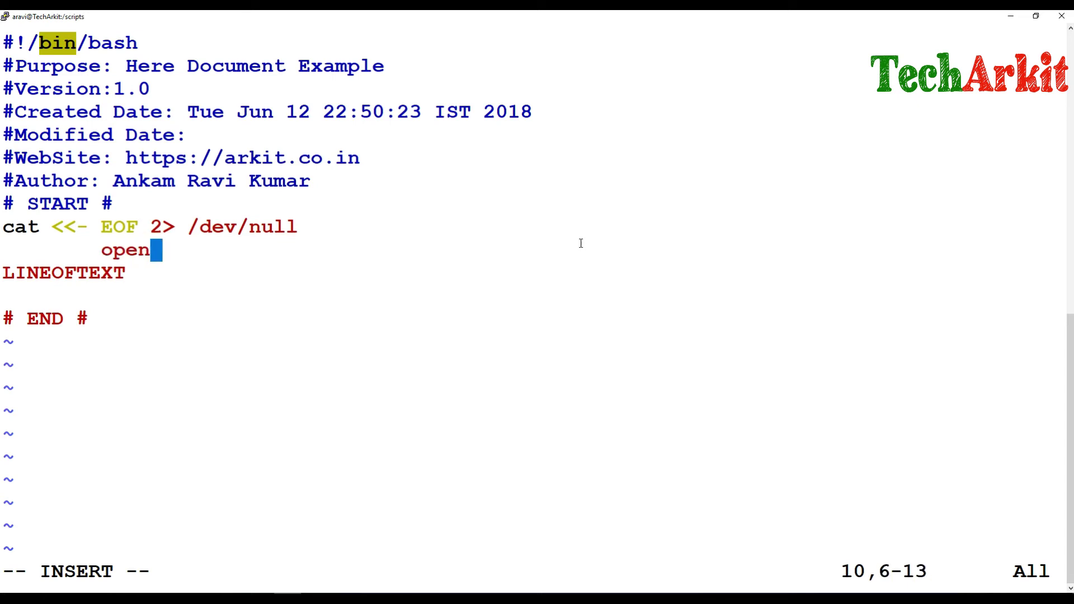
pyautogui.write('ftp')
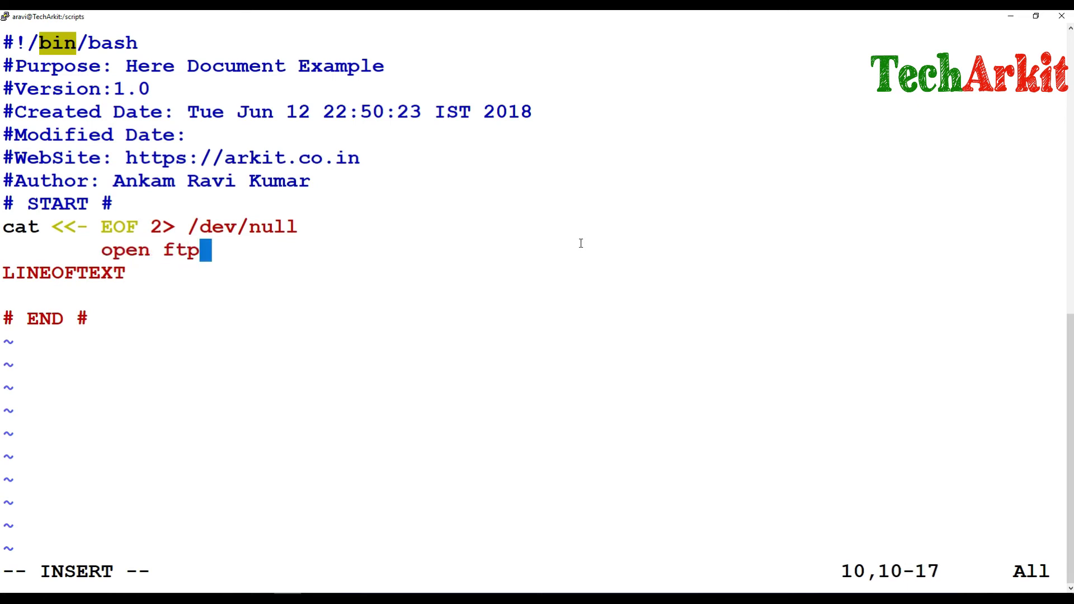
pyautogui.write('.server.com')
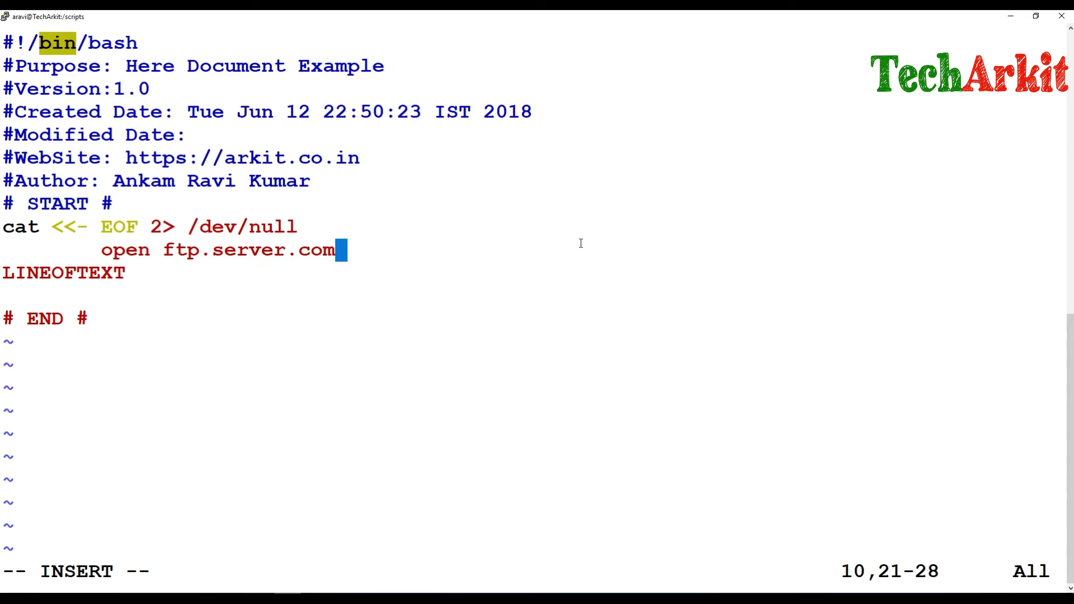
pyautogui.write('e')
pyautogui.press('Return')
# Add the tab-indented user ftp ftp login line.
pyautogui.press('BackSpace')
pyautogui.press('BackSpace')
pyautogui.press('Return')
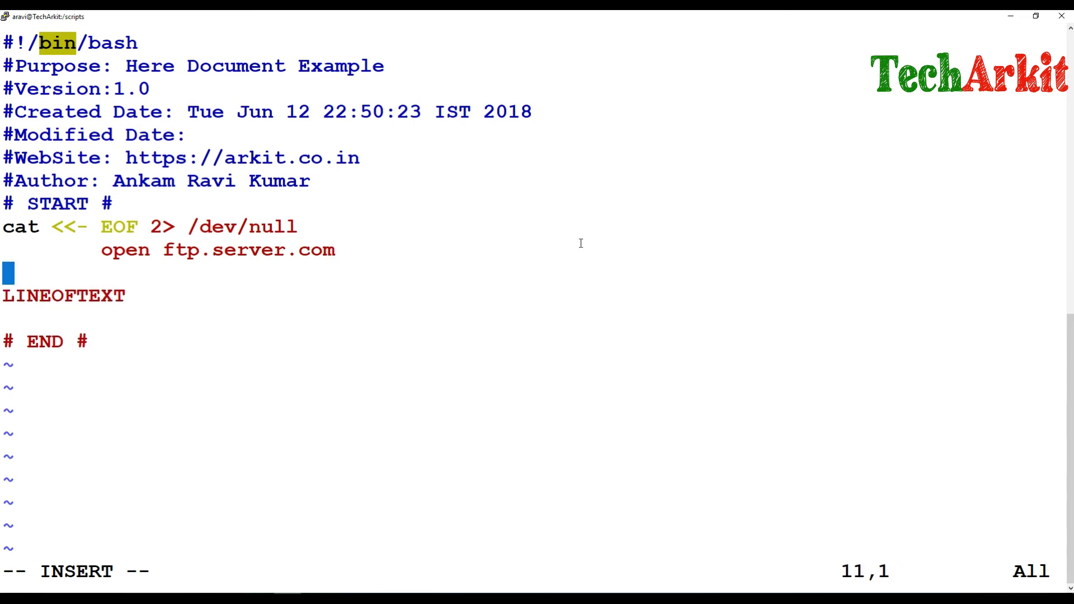
pyautogui.press('Tab')
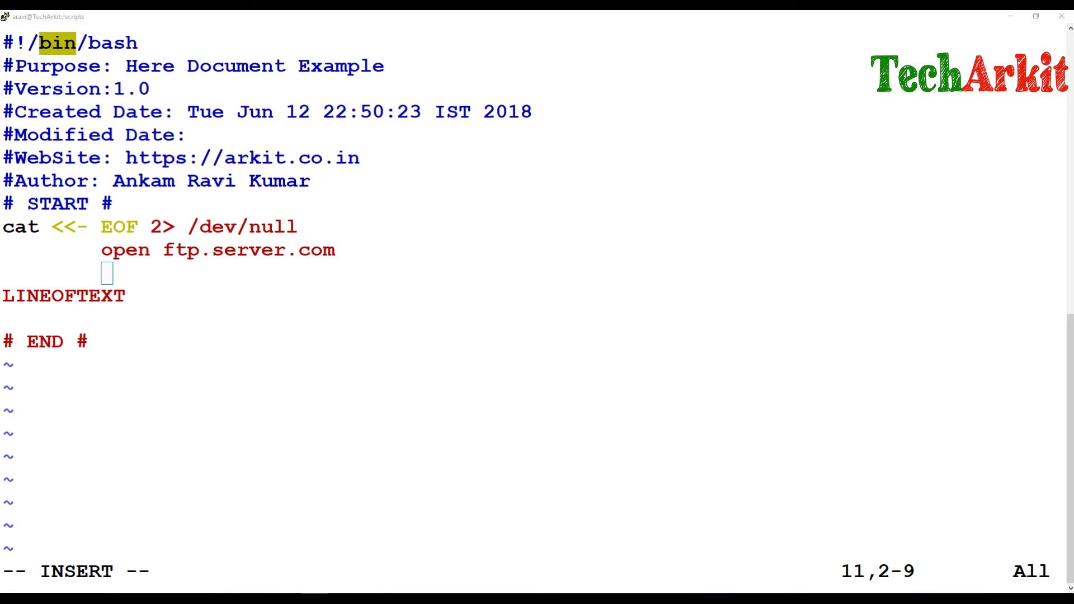
pyautogui.click(150, 272)
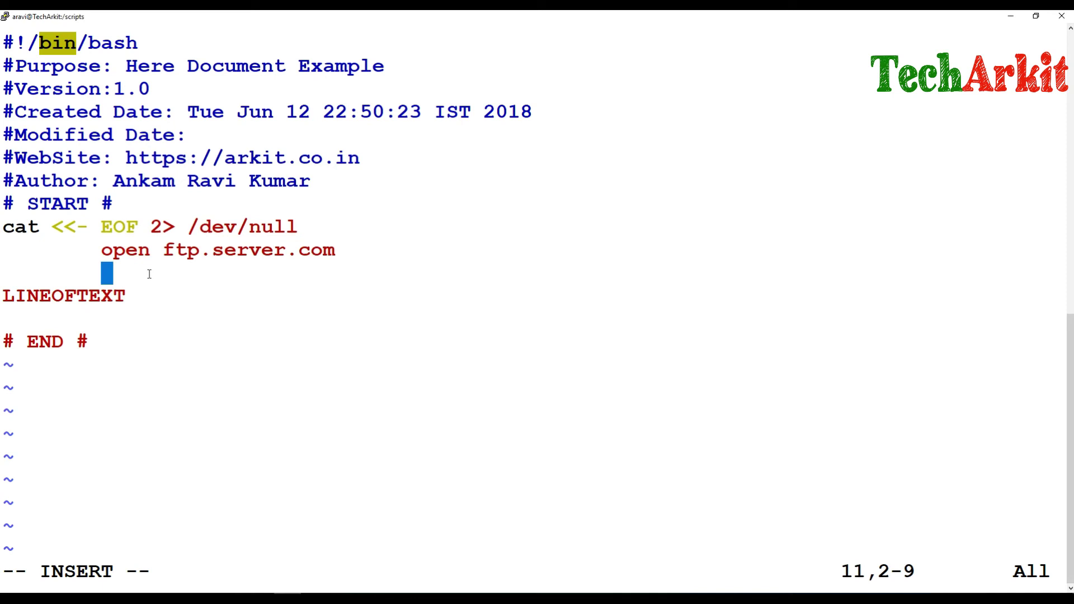
pyautogui.write('user ')
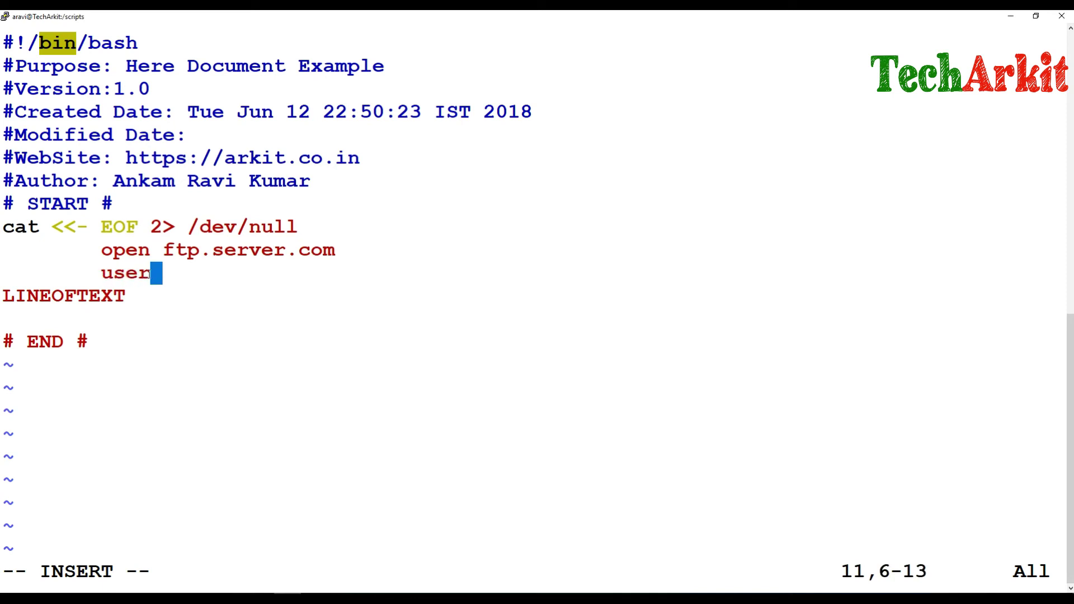
pyautogui.write('ftp')
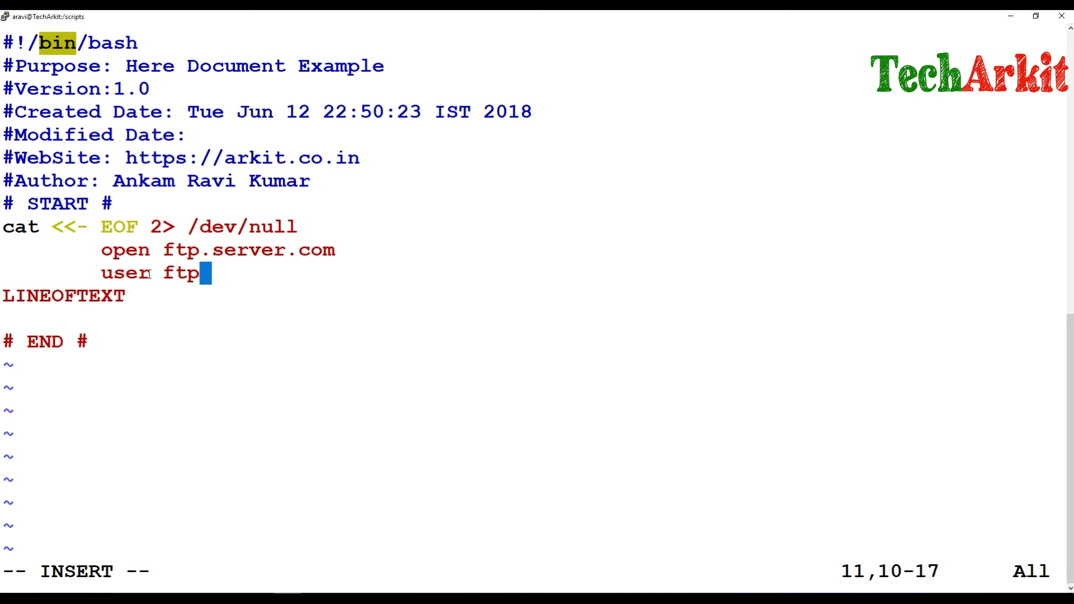
pyautogui.write(' ftp')
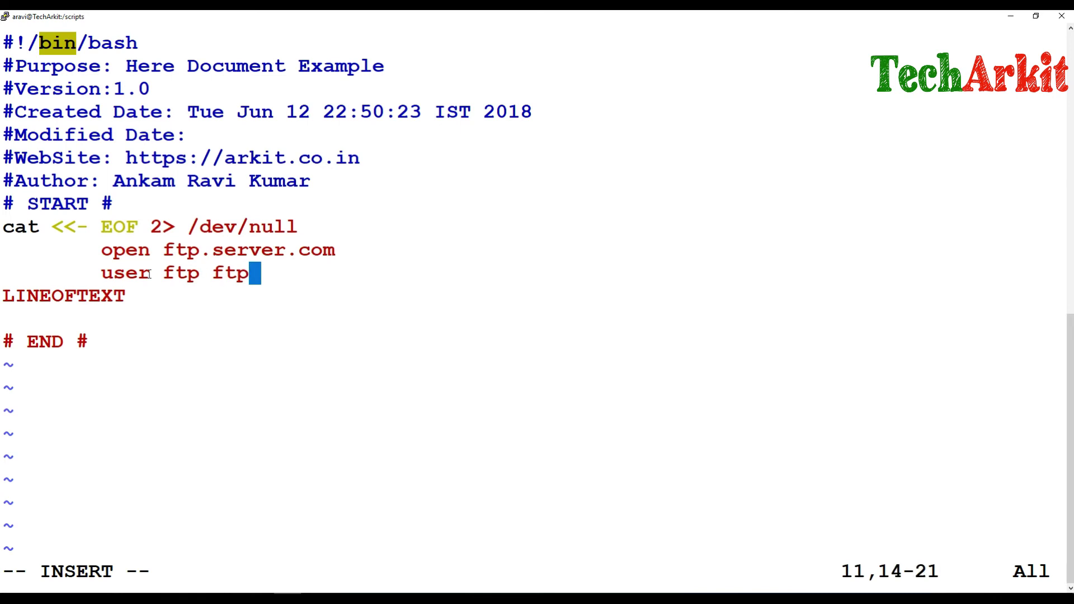
pyautogui.press('Return')
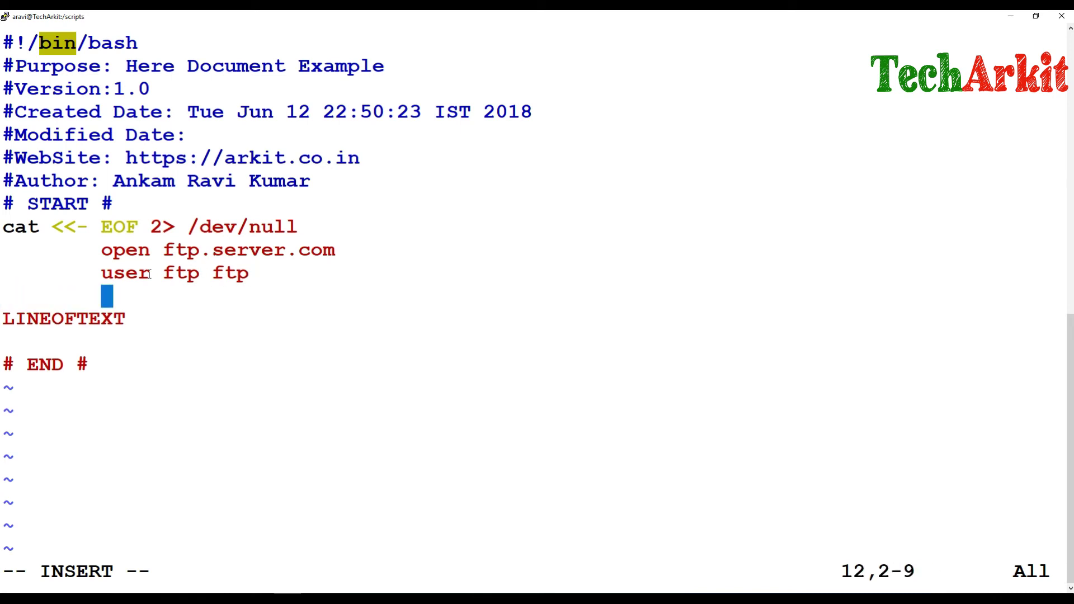
pyautogui.write('ac')
# Add indented ascii, cd uploadfolder, mput file1 file1 file2, and bye lines.
pyautogui.press('BackSpace')
pyautogui.write('s')
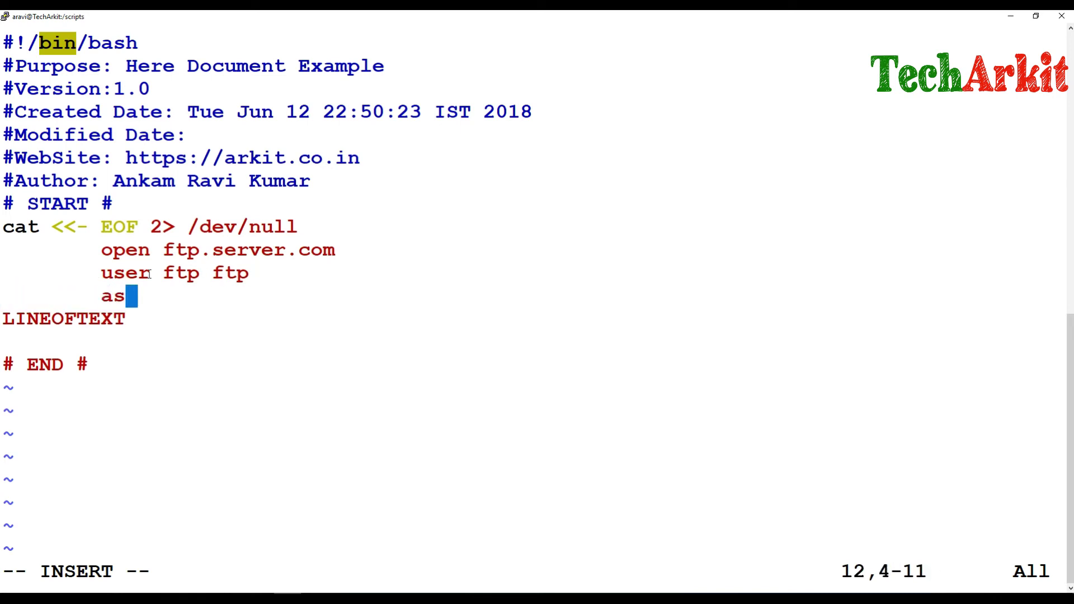
pyautogui.write('cii')
pyautogui.press('Return')
pyautogui.press('Tab')
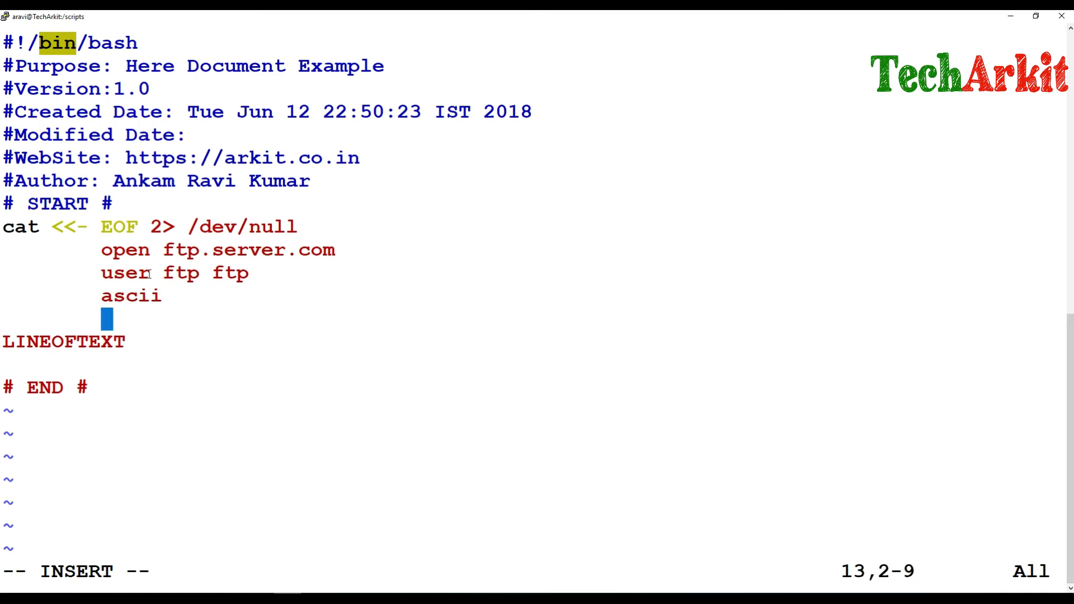
pyautogui.write('cd uplo')
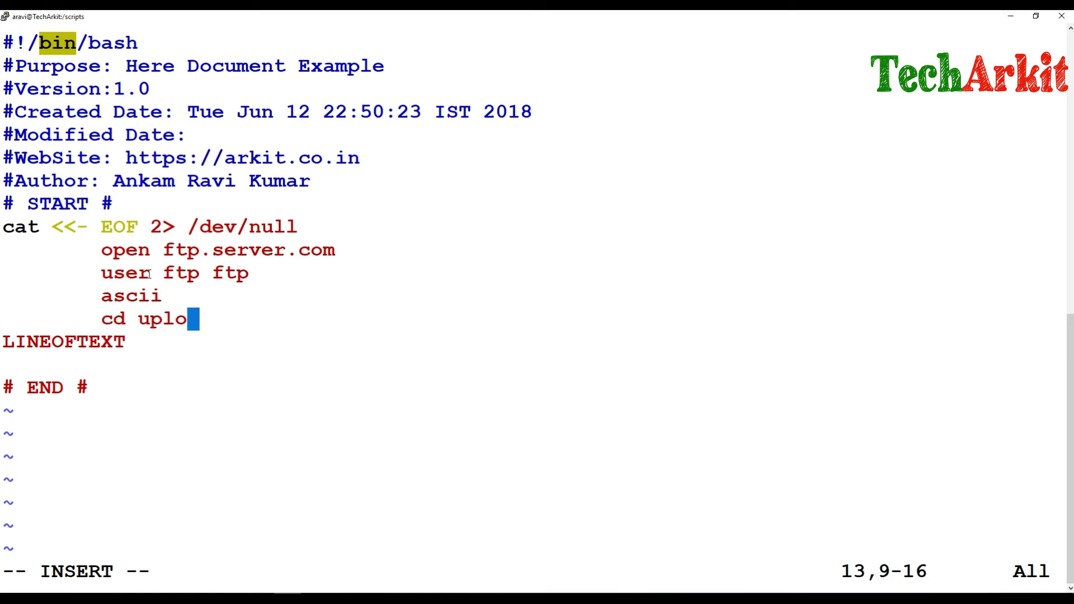
pyautogui.write('adfol')
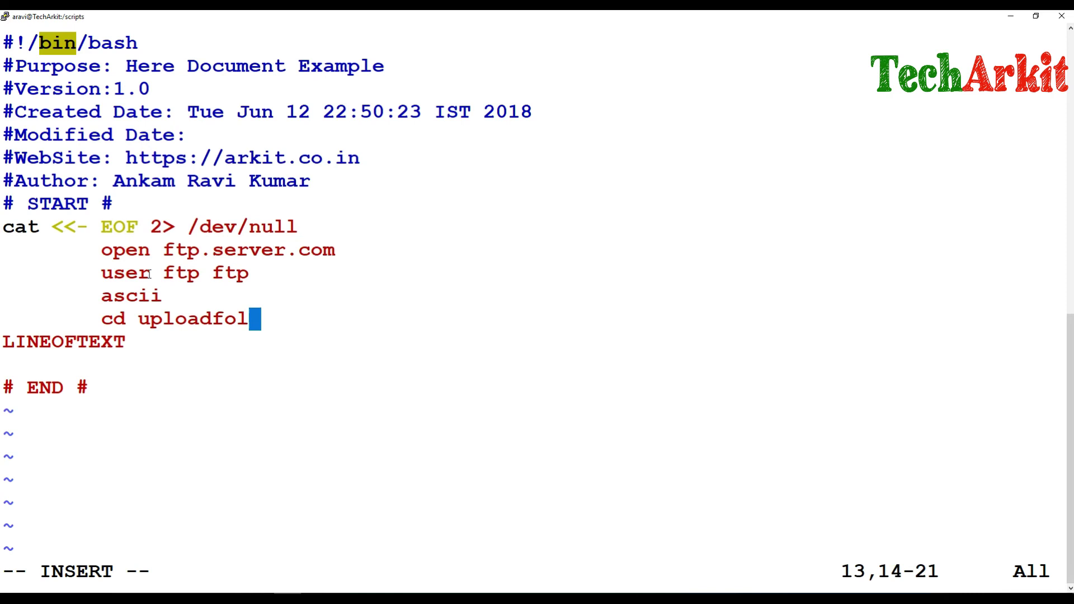
pyautogui.write('ede')
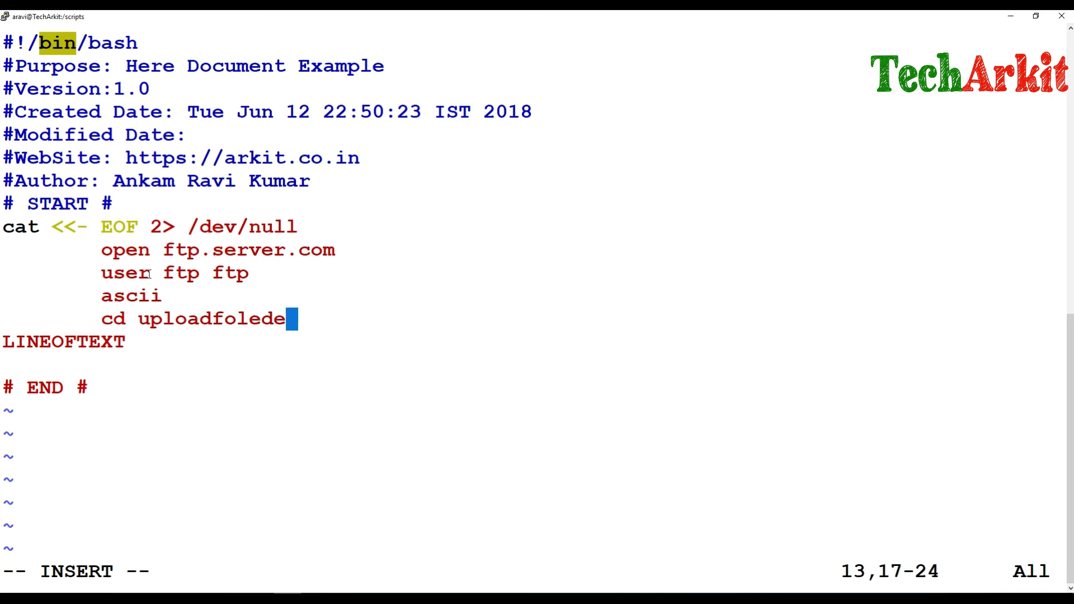
pyautogui.press('BackSpace')
pyautogui.press('BackSpace')
pyautogui.write('er')
pyautogui.press('Return')
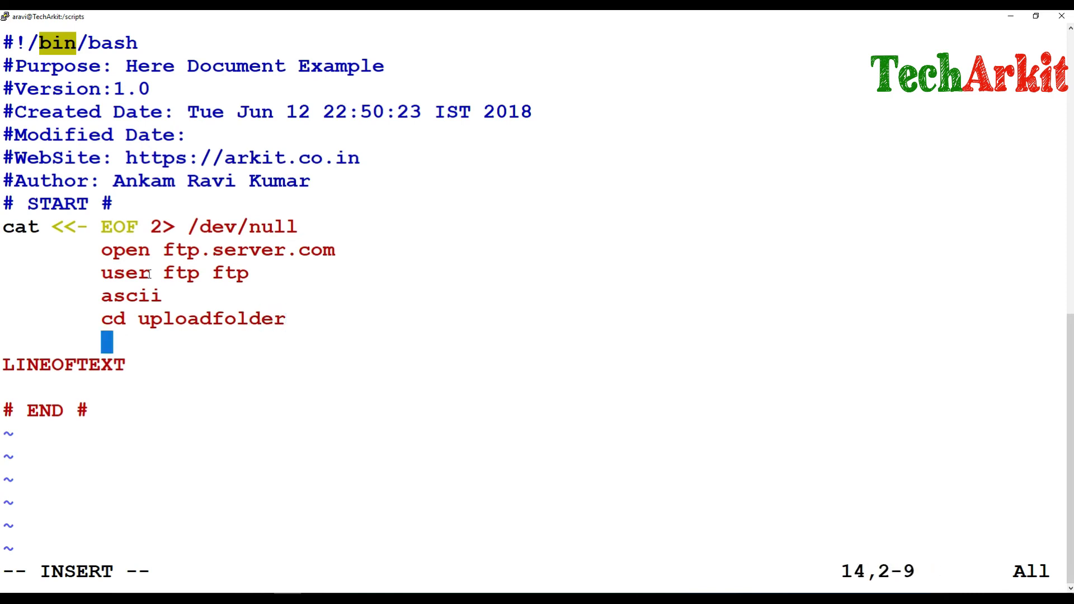
pyautogui.write('mput')
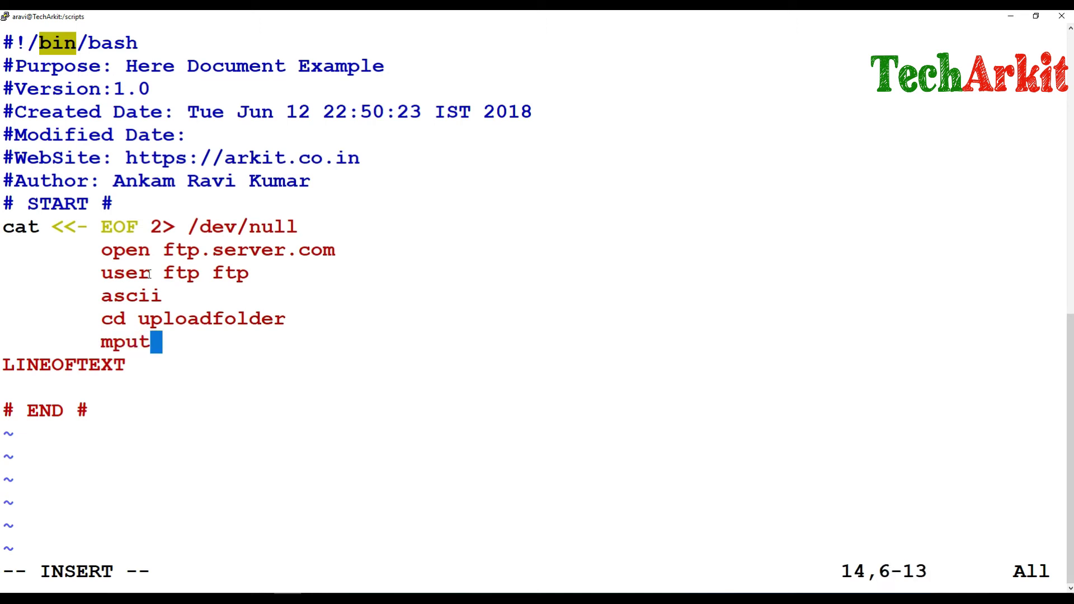
pyautogui.write(' file1 f')
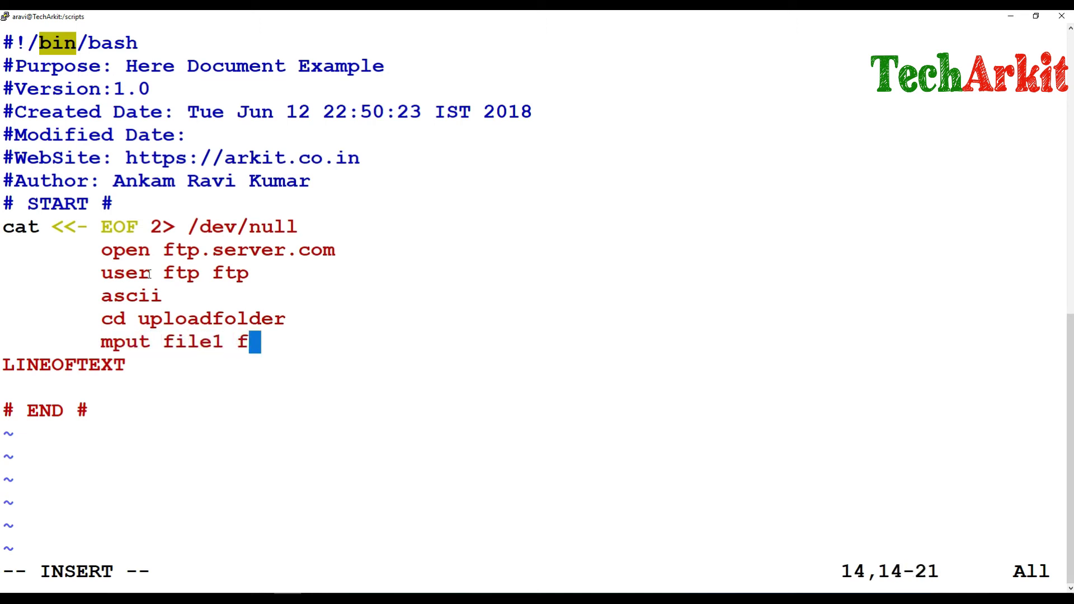
pyautogui.write('ile1 file')
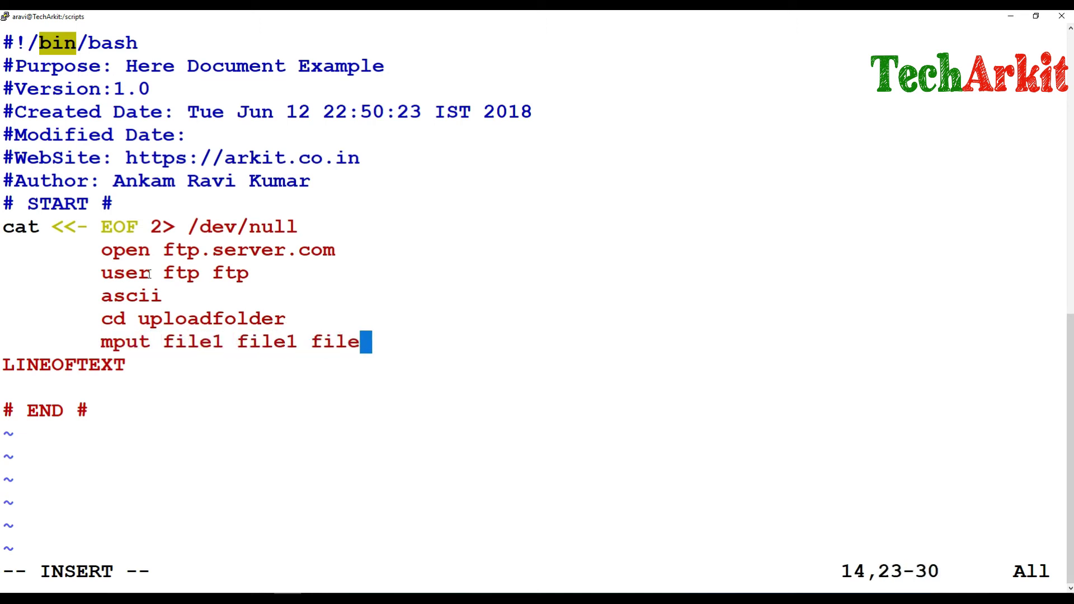
pyautogui.write('2')
pyautogui.press('Return')
pyautogui.press('Tab')
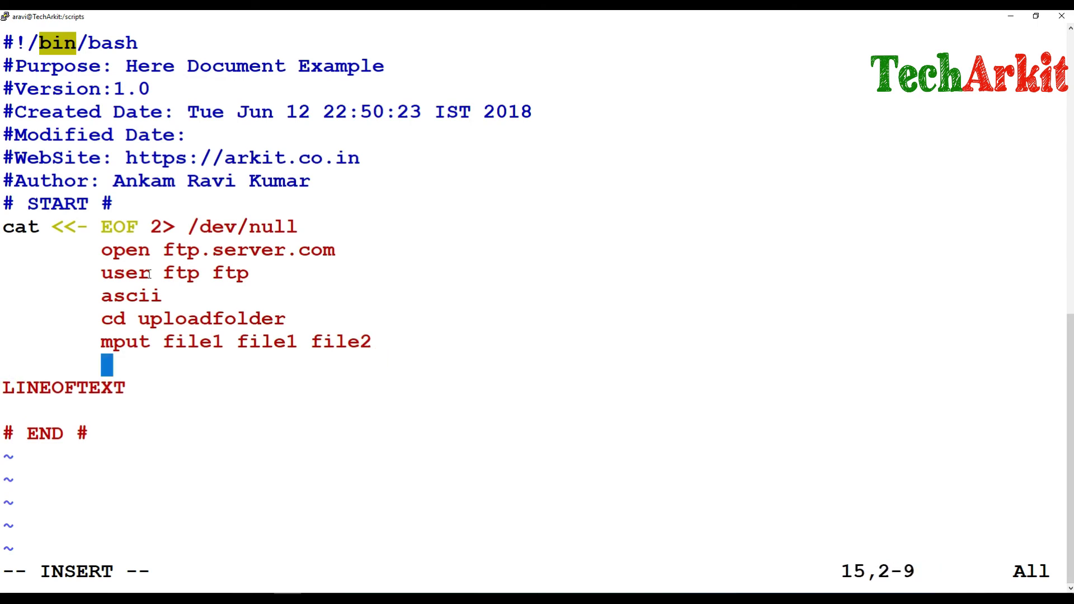
pyautogui.write('bye')
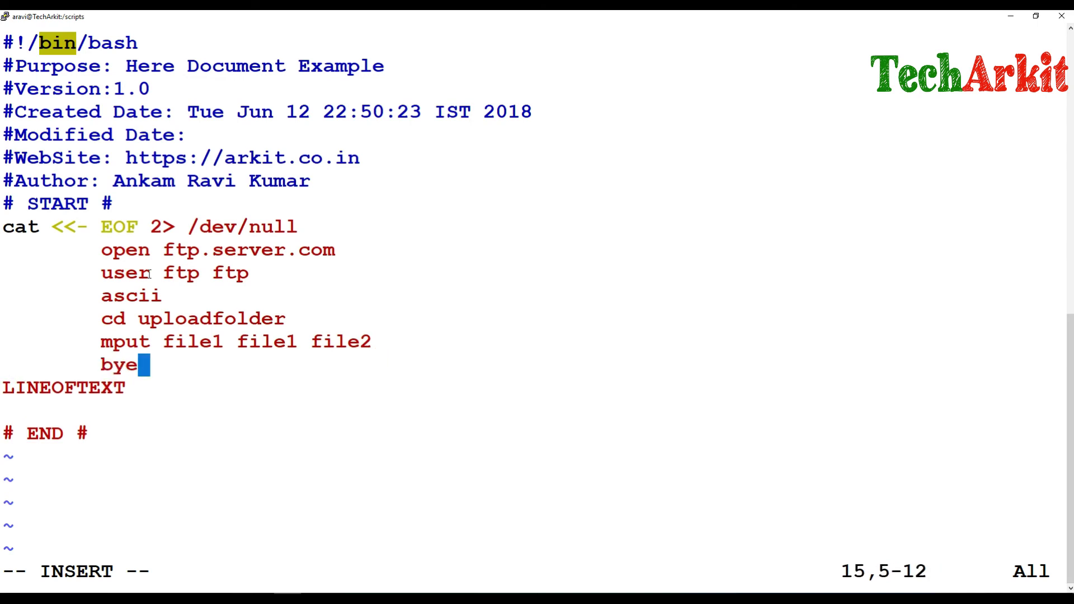
pyautogui.press('Up')
pyautogui.press('Up')
pyautogui.press('Up')
pyautogui.press('Up')
pyautogui.press('Up')
pyautogui.press('Up')
# Replace cat with ftp -n on line 9 of the script.
pyautogui.press('Left')
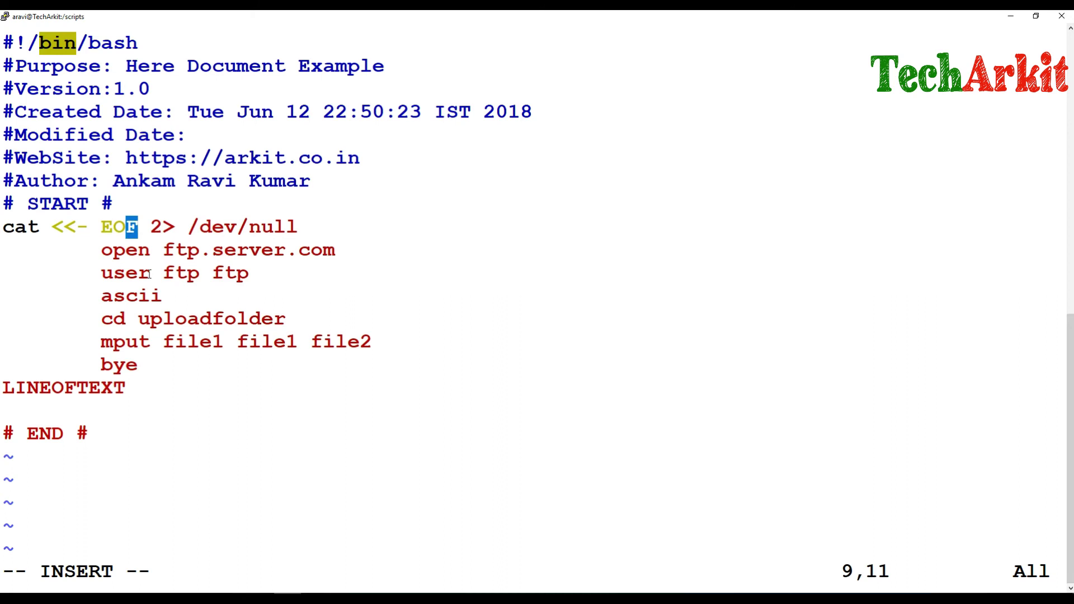
pyautogui.press('Left')
pyautogui.press('Left')
pyautogui.press('Left')
pyautogui.press('Left')
pyautogui.press('Left')
pyautogui.press('BackSpace')
pyautogui.press('BackSpace')
pyautogui.press('BackSpace')
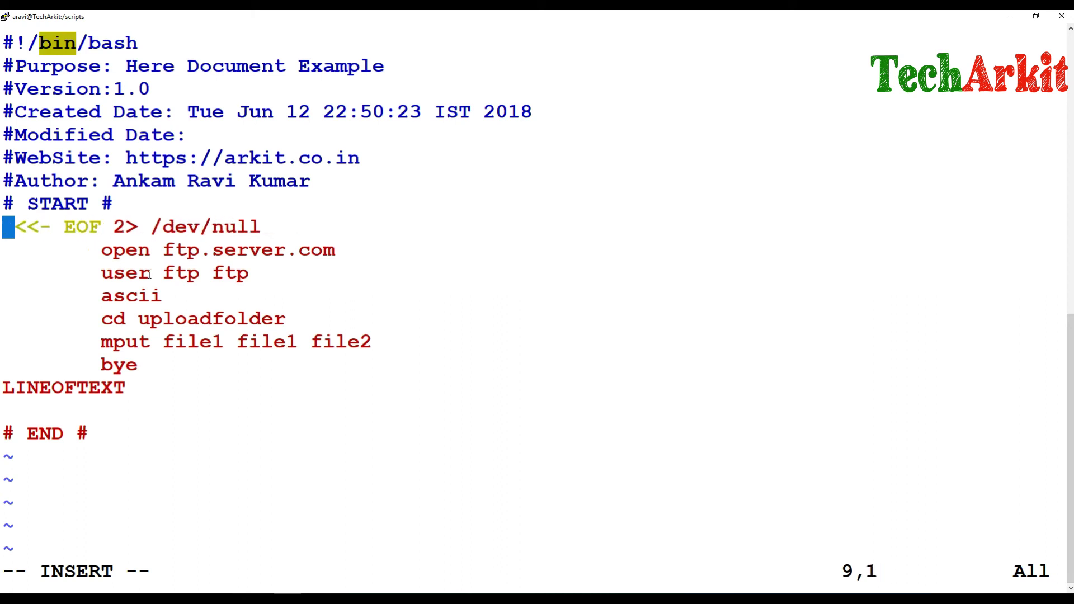
pyautogui.write('ftp -n')
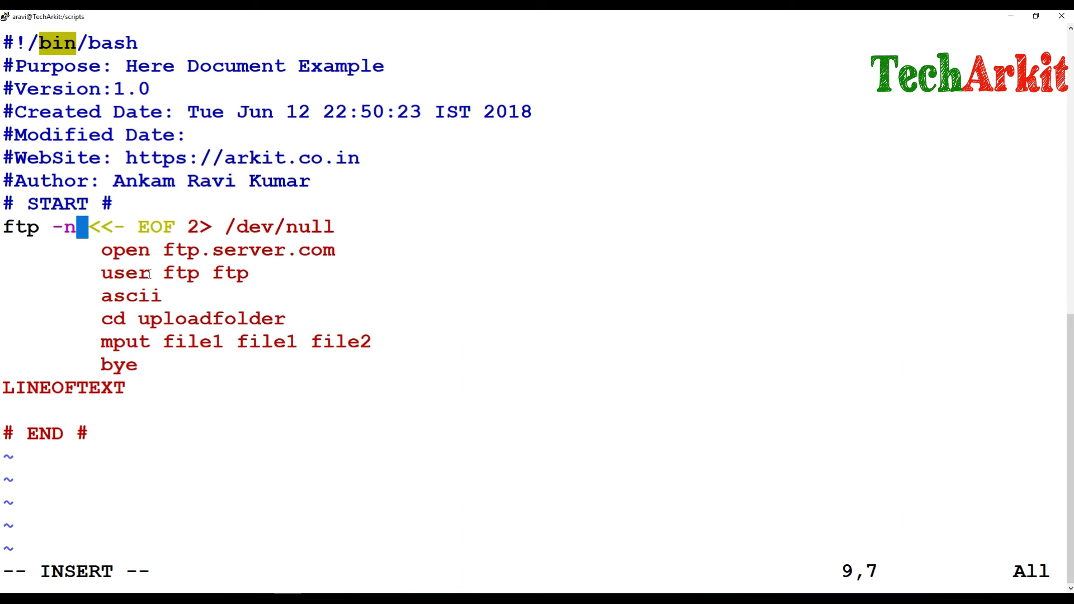
# Change the LINEOFTEXT terminator line to EOF and leave insert mode.
pyautogui.press('Down')
pyautogui.press('Down')
pyautogui.press('Down')
pyautogui.press('Down')
pyautogui.press('Down')
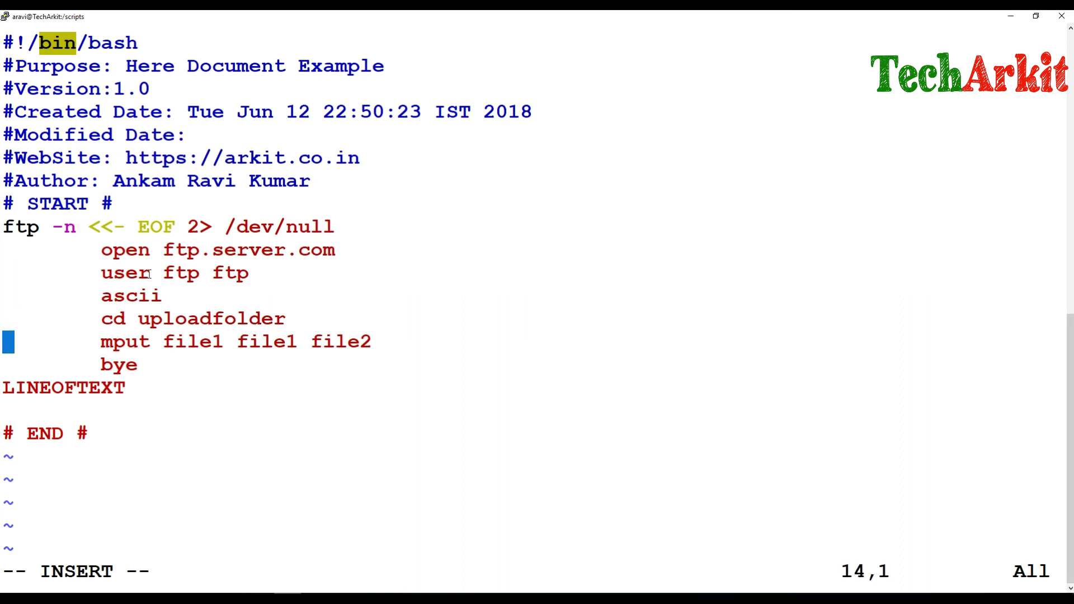
pyautogui.press('Down')
pyautogui.press('Down')
pyautogui.press('End')
pyautogui.press('BackSpace')
pyautogui.press('BackSpace')
pyautogui.press('BackSpace')
pyautogui.press('BackSpace')
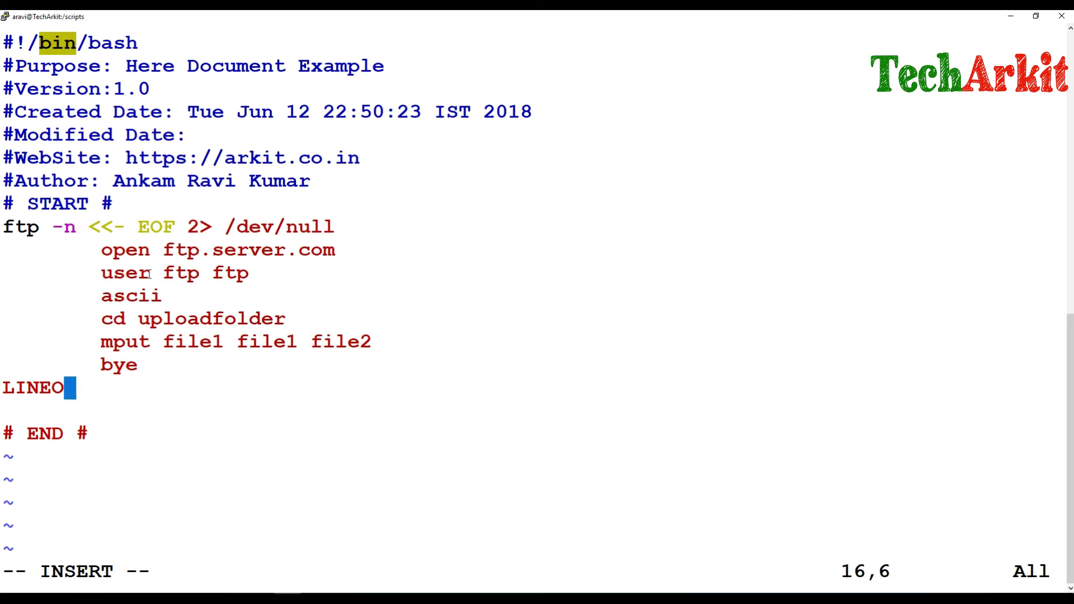
pyautogui.press('BackSpace')
pyautogui.press('BackSpace')
pyautogui.press('BackSpace')
pyautogui.press('BackSpace')
pyautogui.write('E')
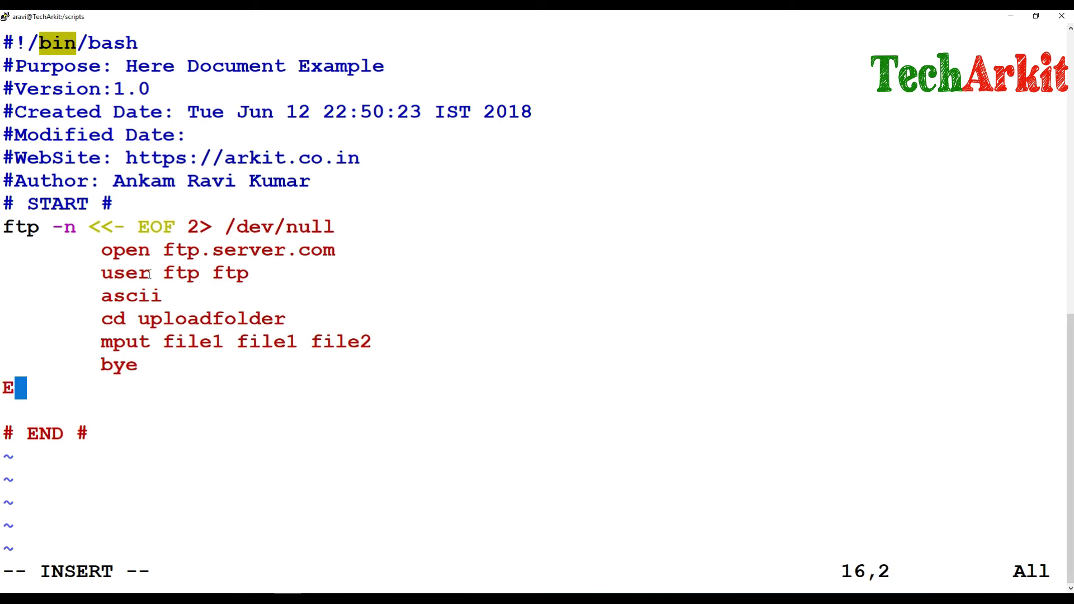
pyautogui.write('OD')
pyautogui.press('BackSpace')
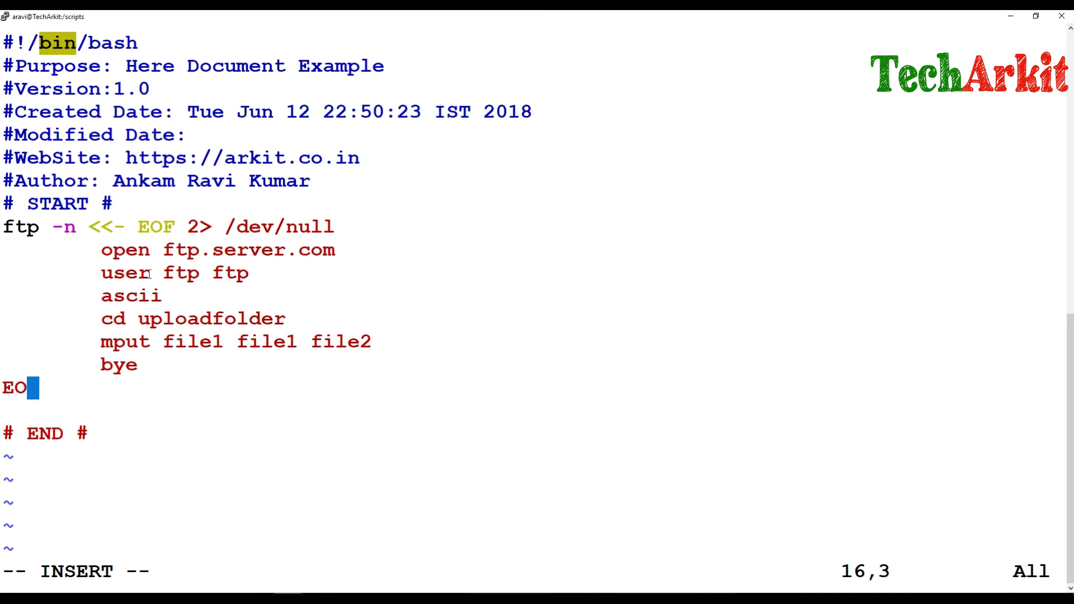
pyautogui.write('F')
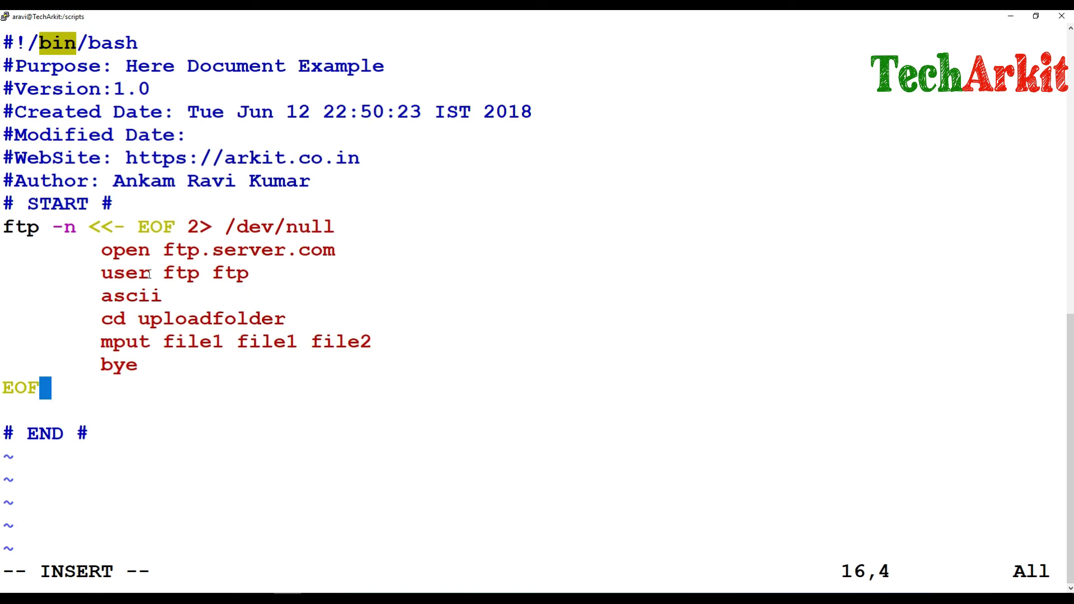
pyautogui.press('Escape')
pyautogui.write(':wq')
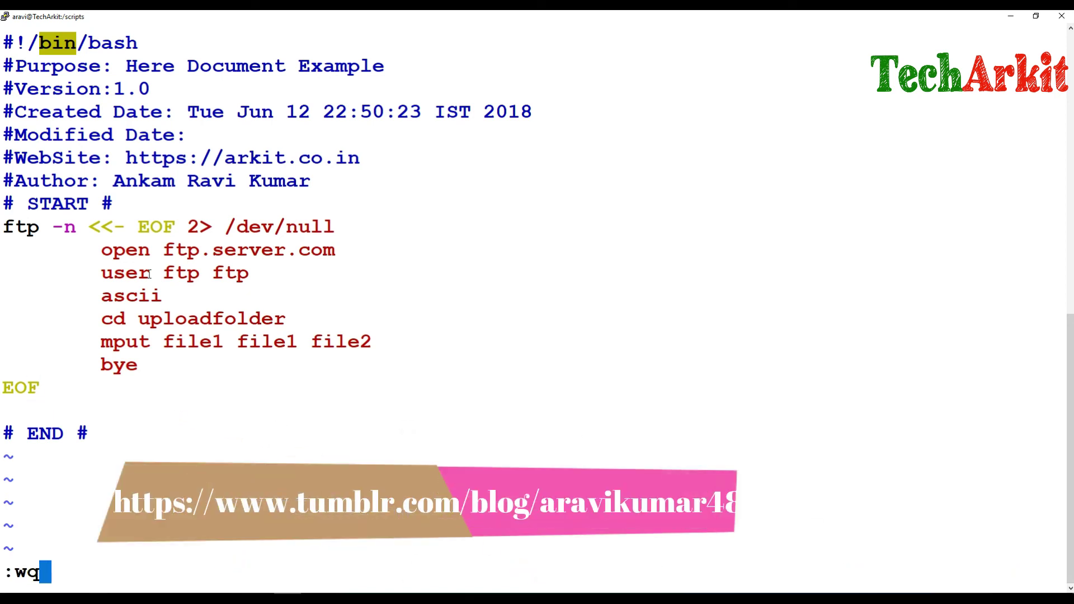
# Run :wq to save heredoc.sh and return to the bash prompt in /scripts.
pyautogui.press('Return')
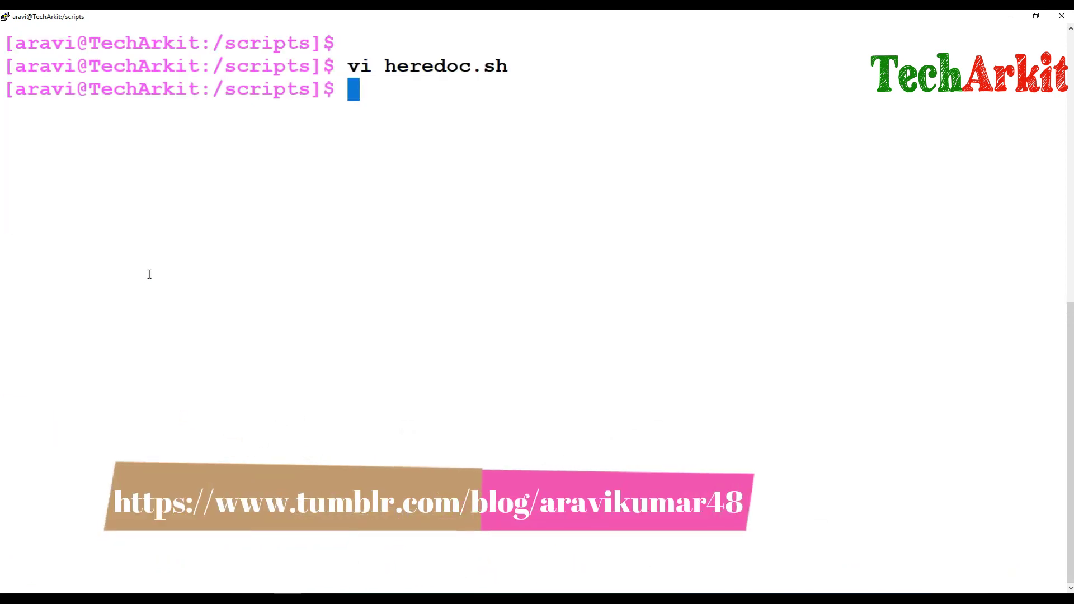